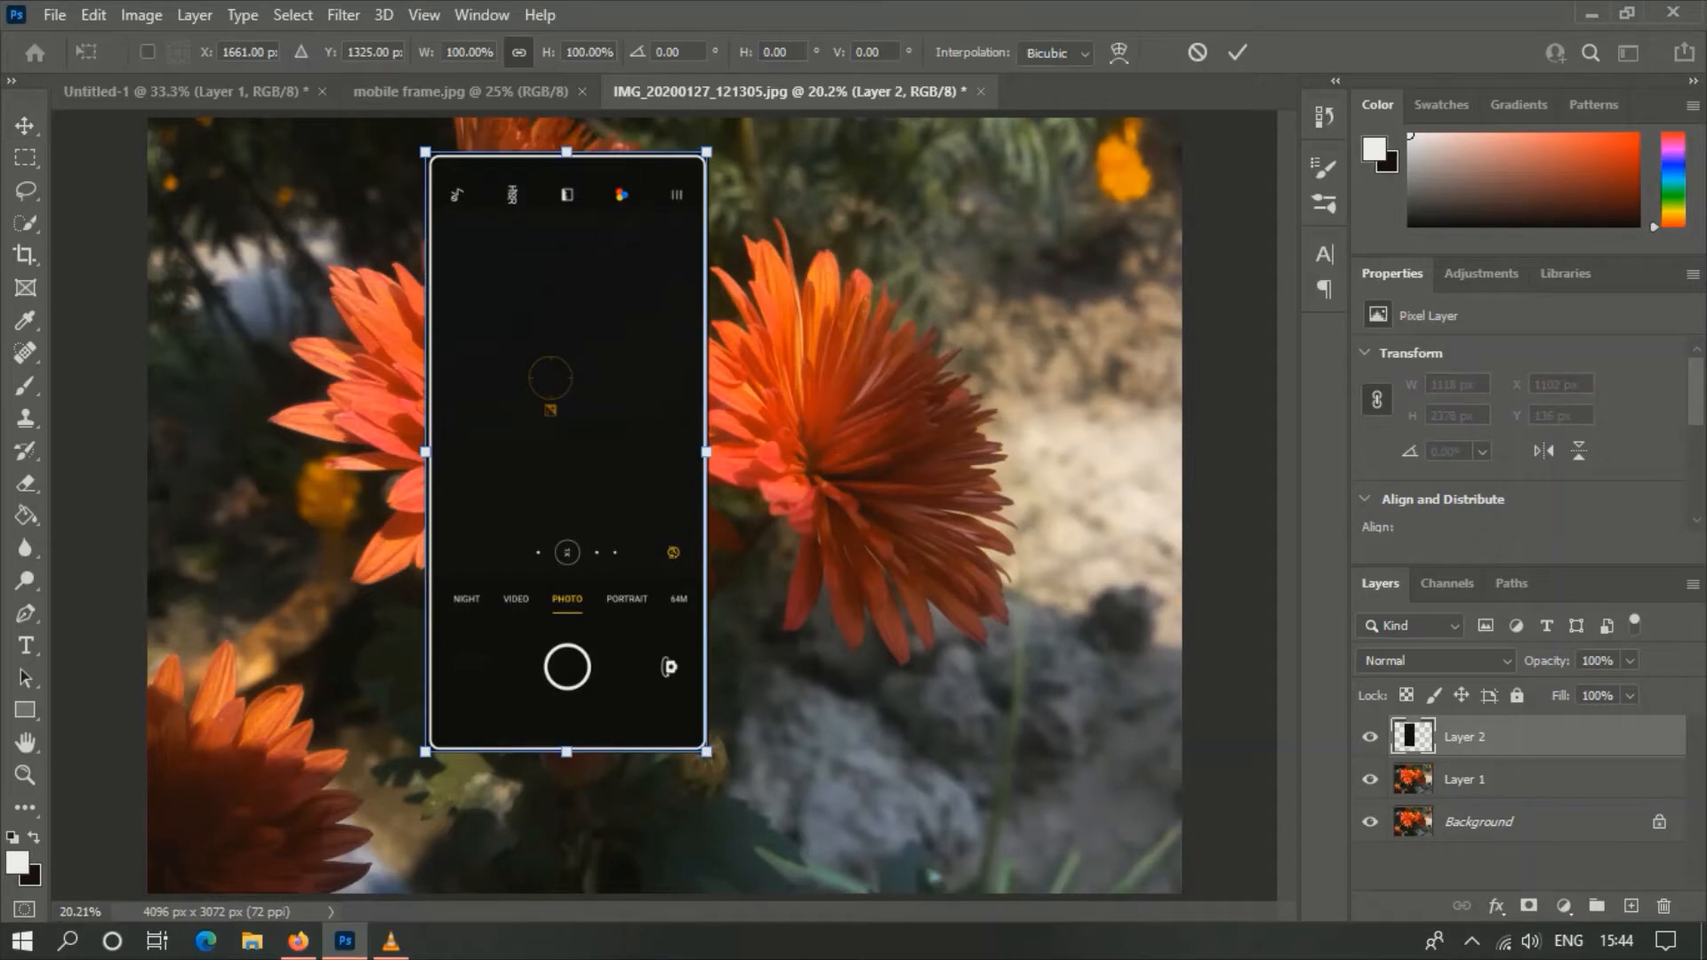
- Enlarge the camera-screen overlay on Layer 2 to 1160 by 2468 px and apply the transform
drag(705, 750, 718, 773)
key(Return)
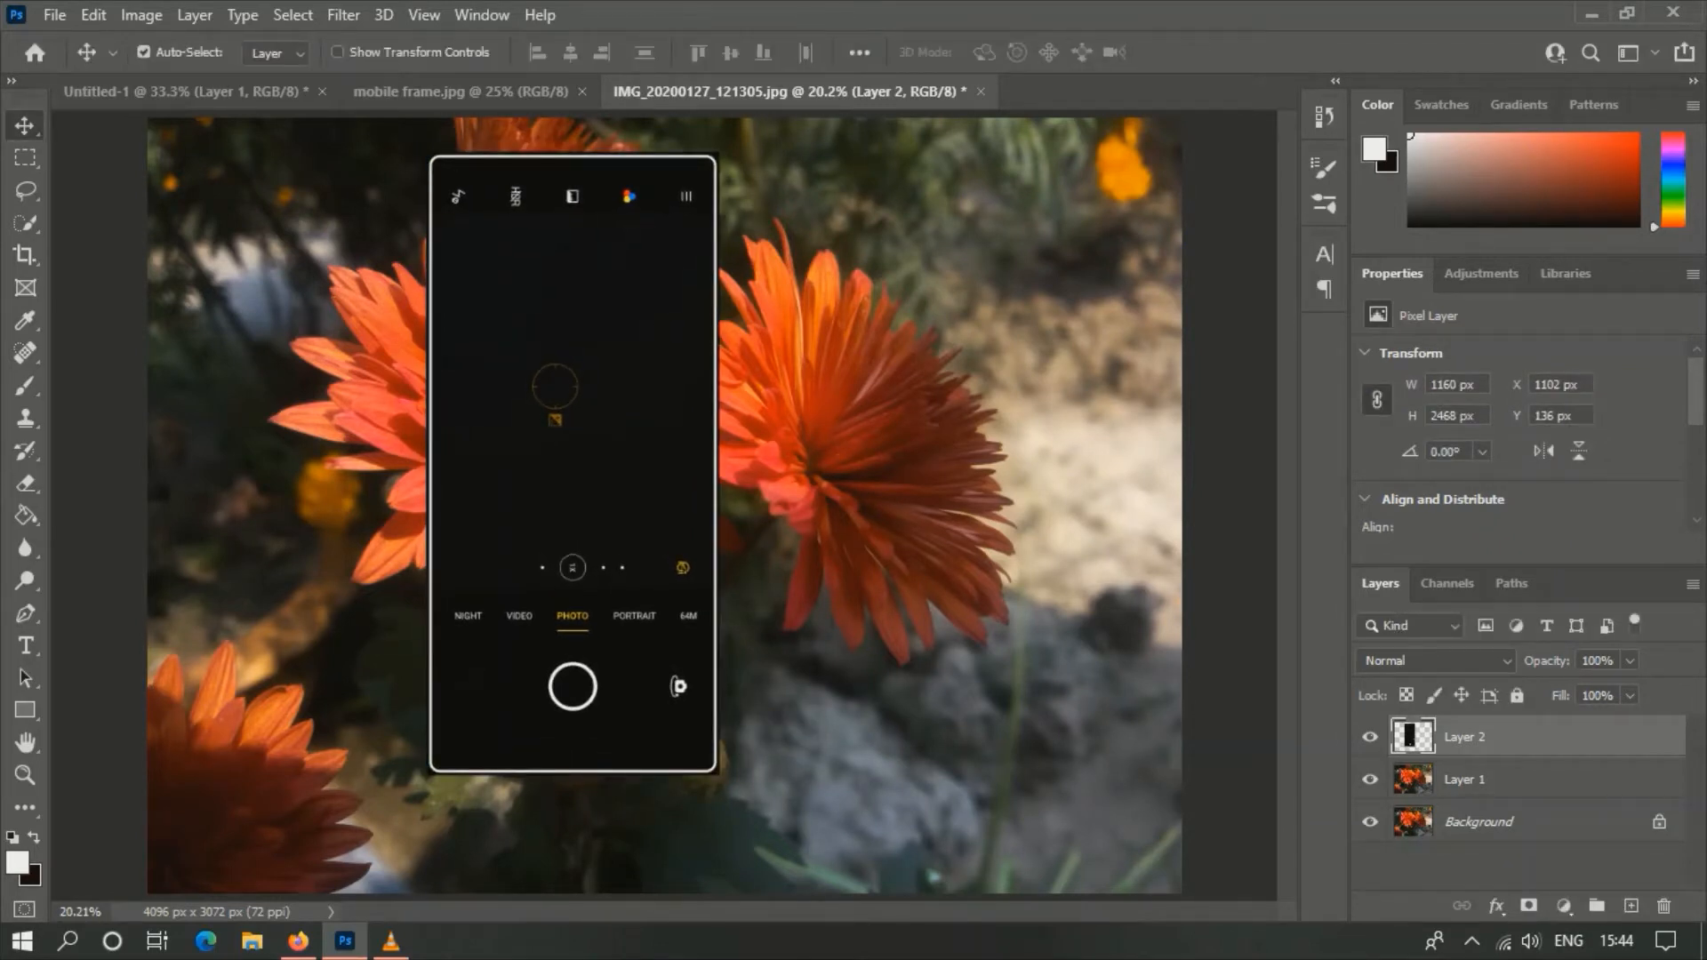
- Set Layer 2's blend mode to Lighten and shift the camera frame leftward to X 1013 px over the front flower
click(1436, 660)
click(1423, 488)
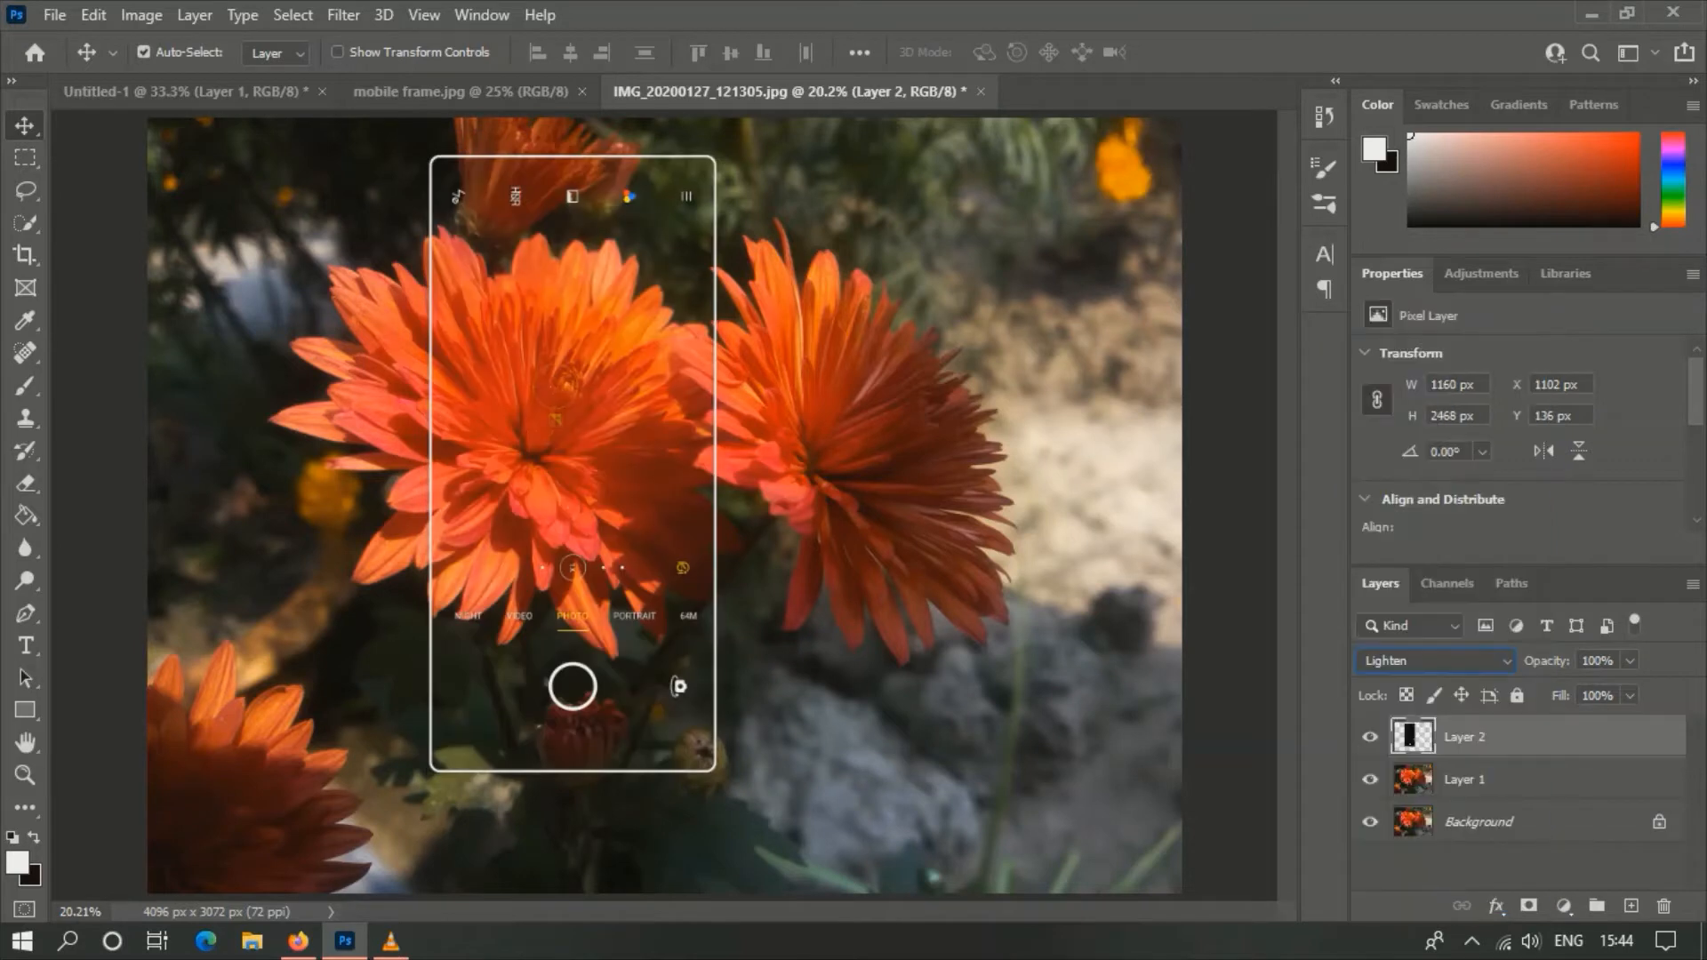
drag(638, 383, 615, 384)
- Brush black over the frame's two vertical edges on Layer 2 where they cross the front flower's petals
key(b)
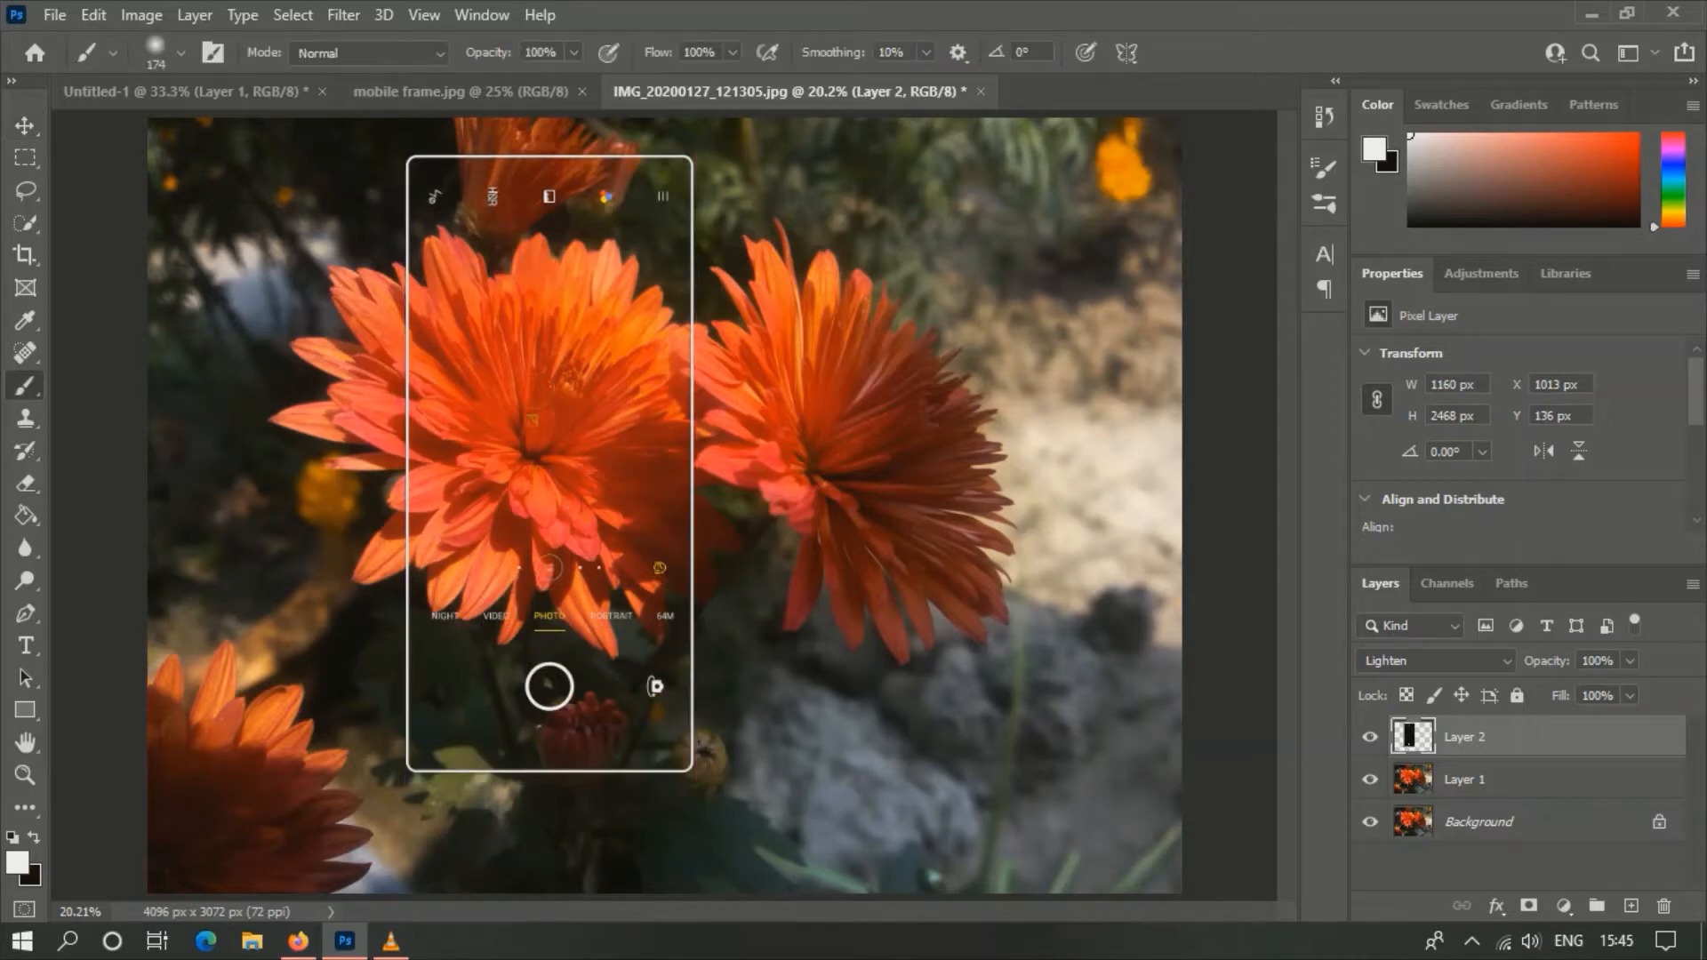
click(405, 285)
key(ctrl+z)
key(x)
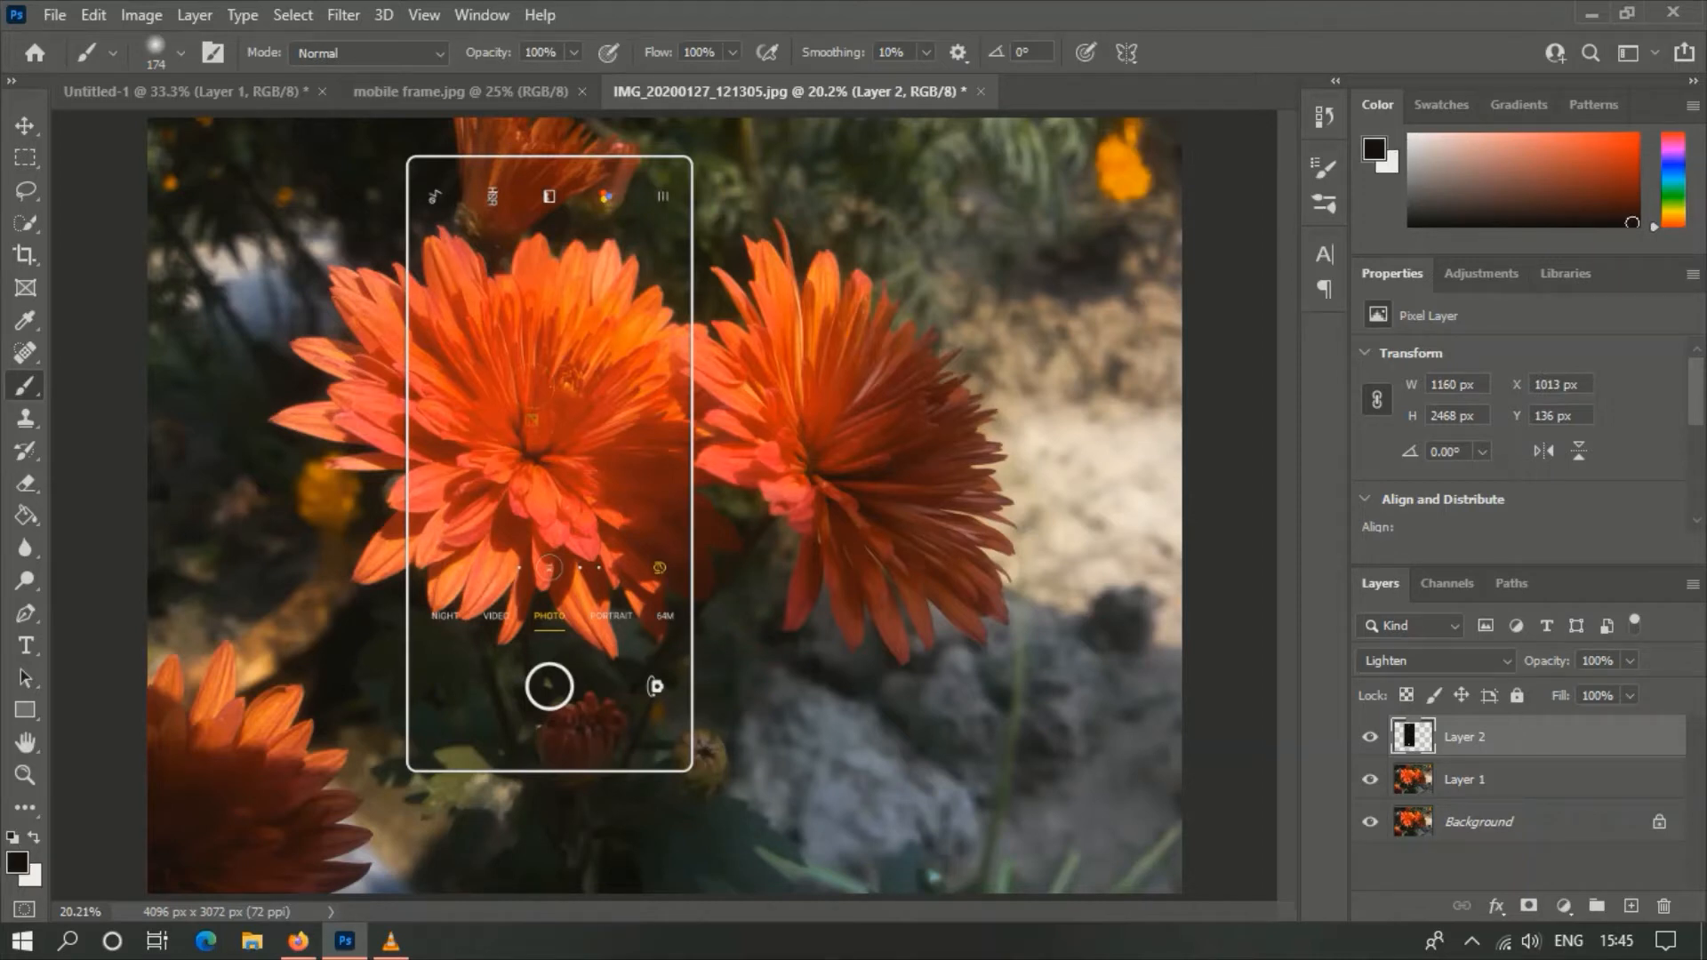
drag(408, 274, 408, 576)
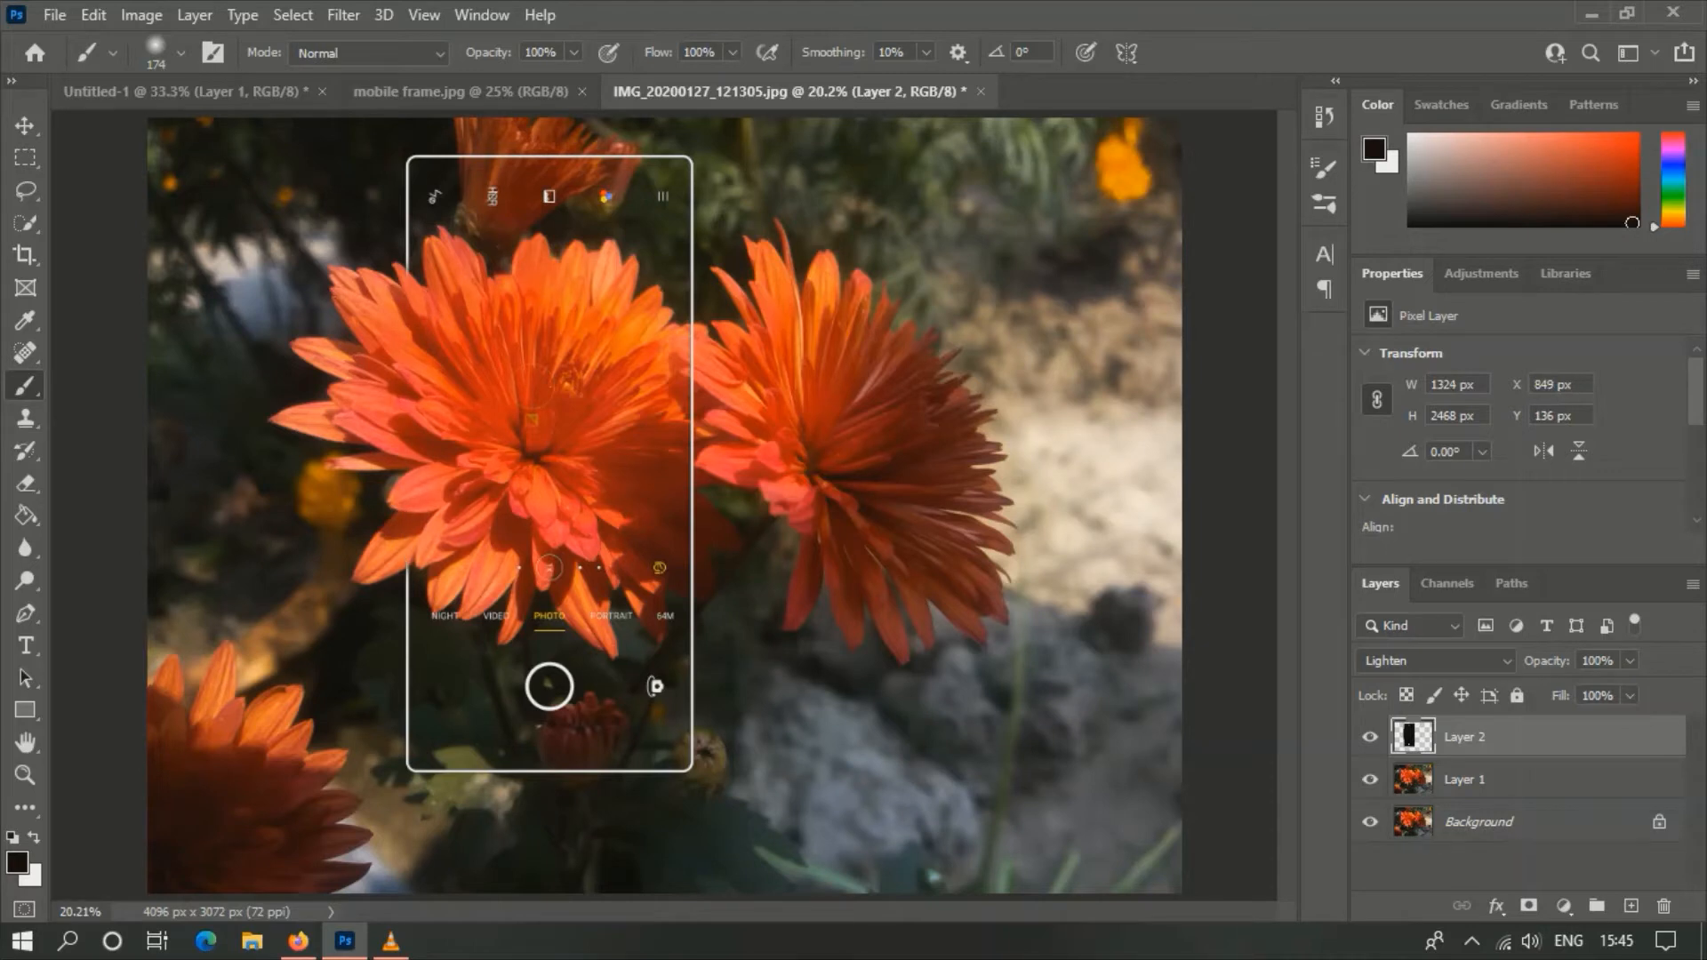
drag(693, 311, 693, 573)
- Add a Black & White adjustment layer directly above Layer 1 and give it an additional vector mask
click(1466, 779)
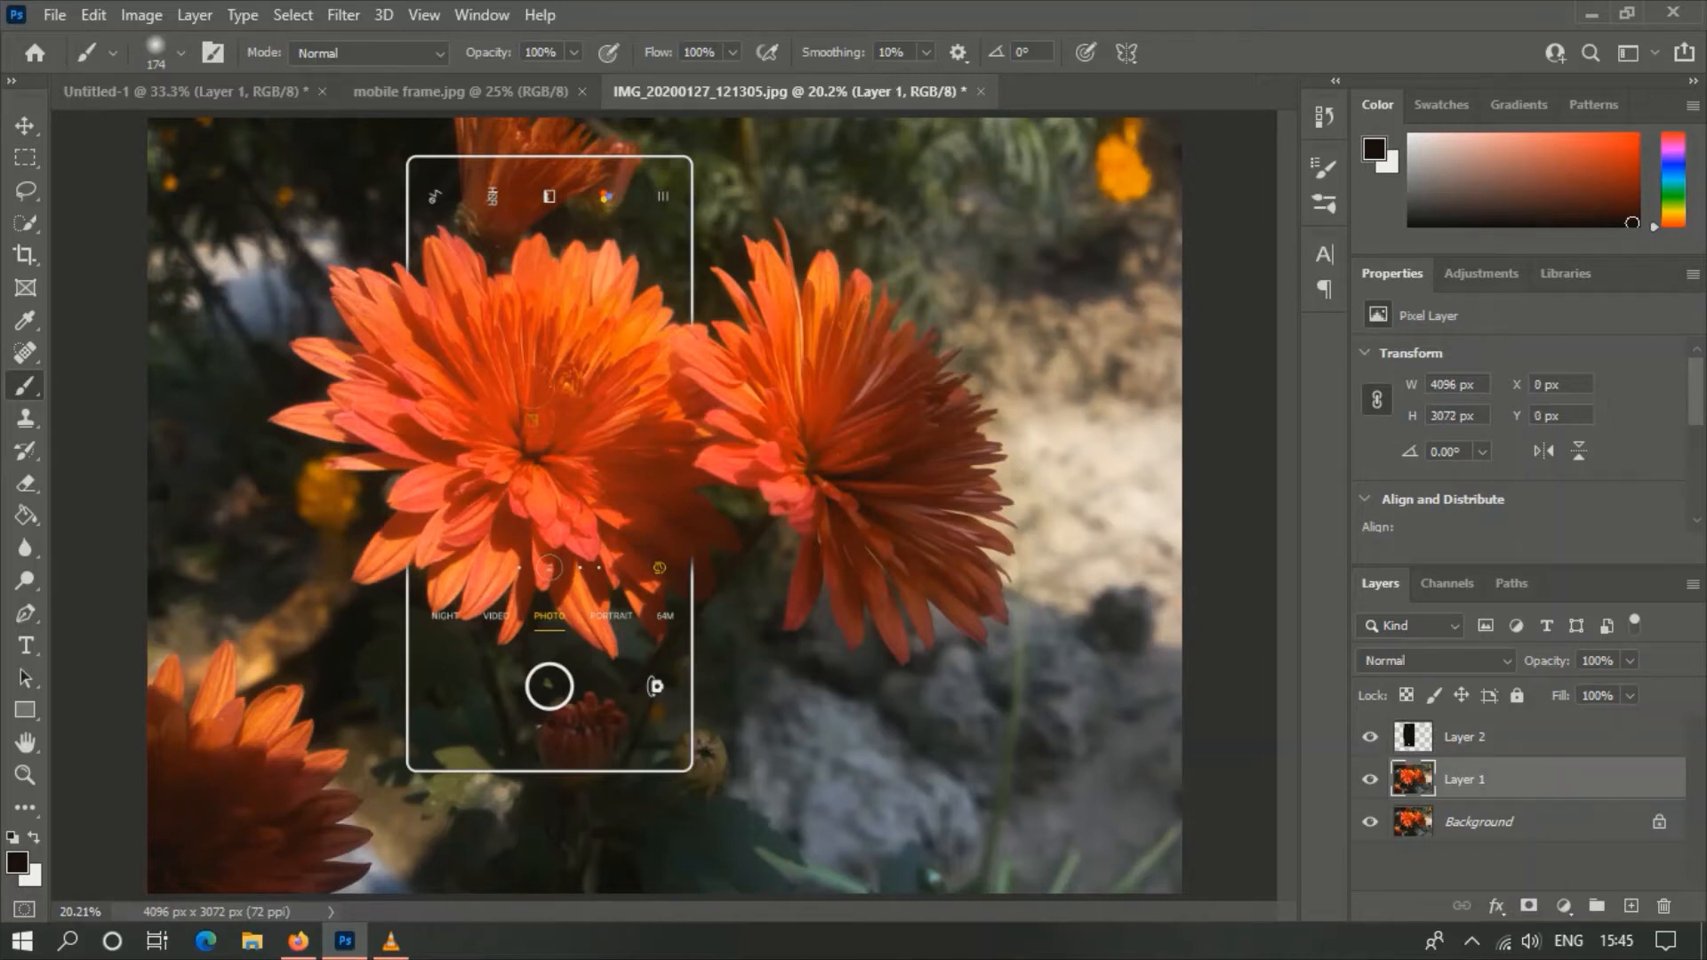
click(24, 125)
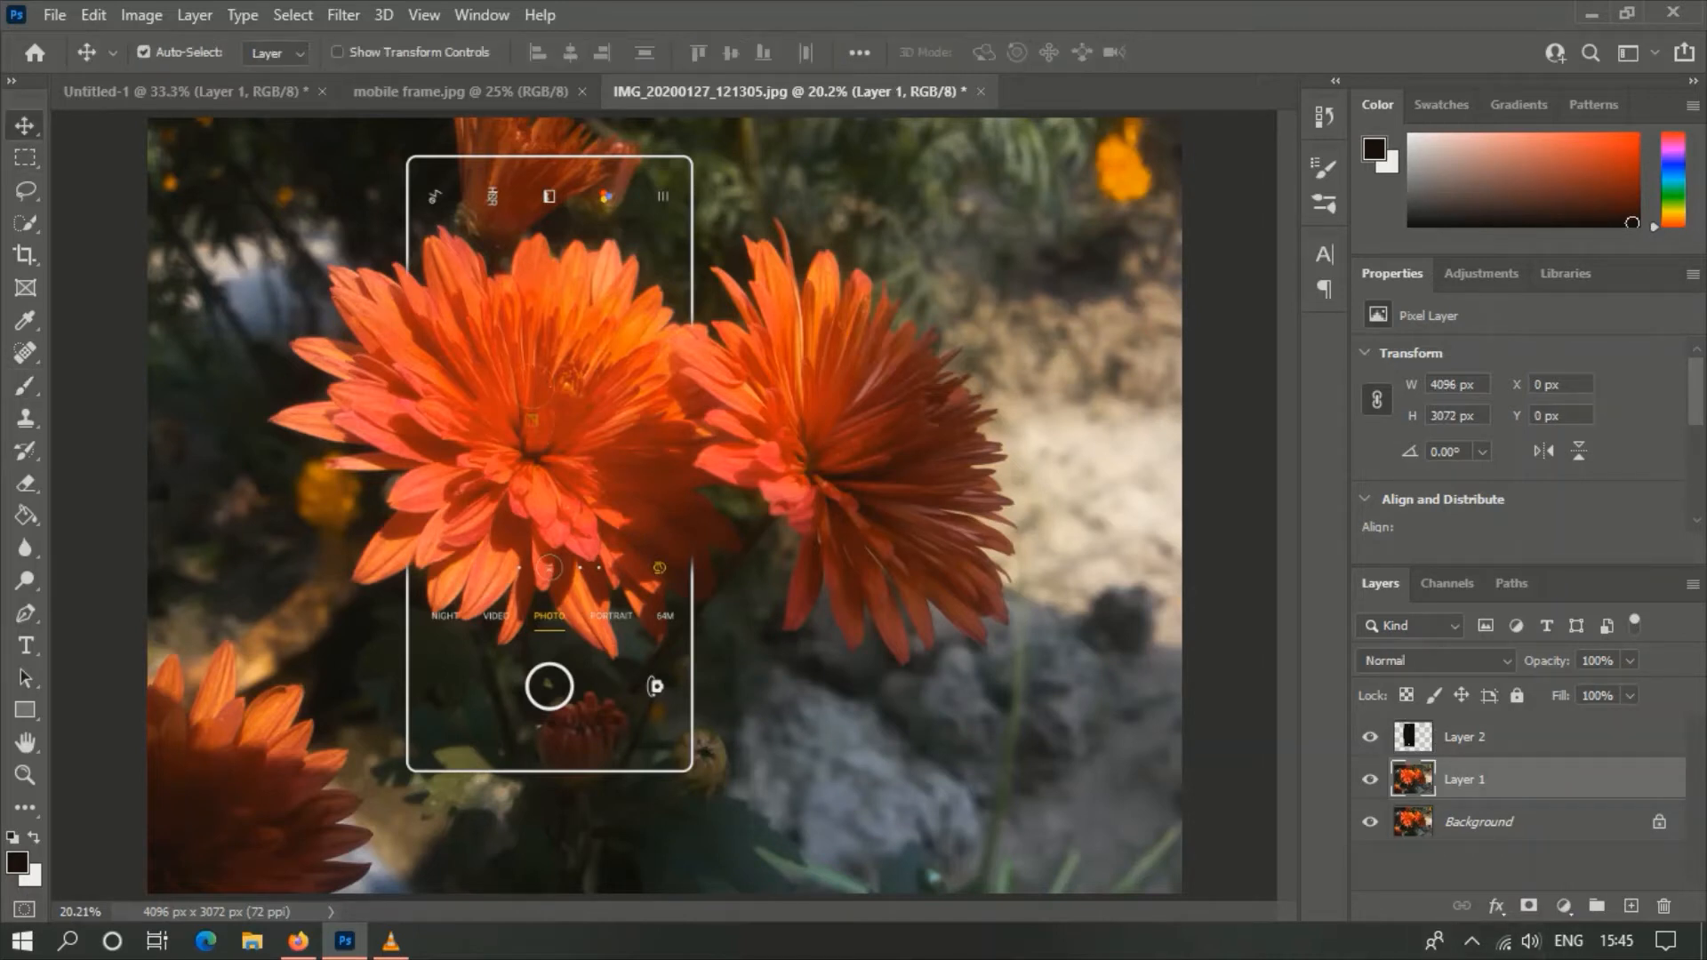
click(1563, 905)
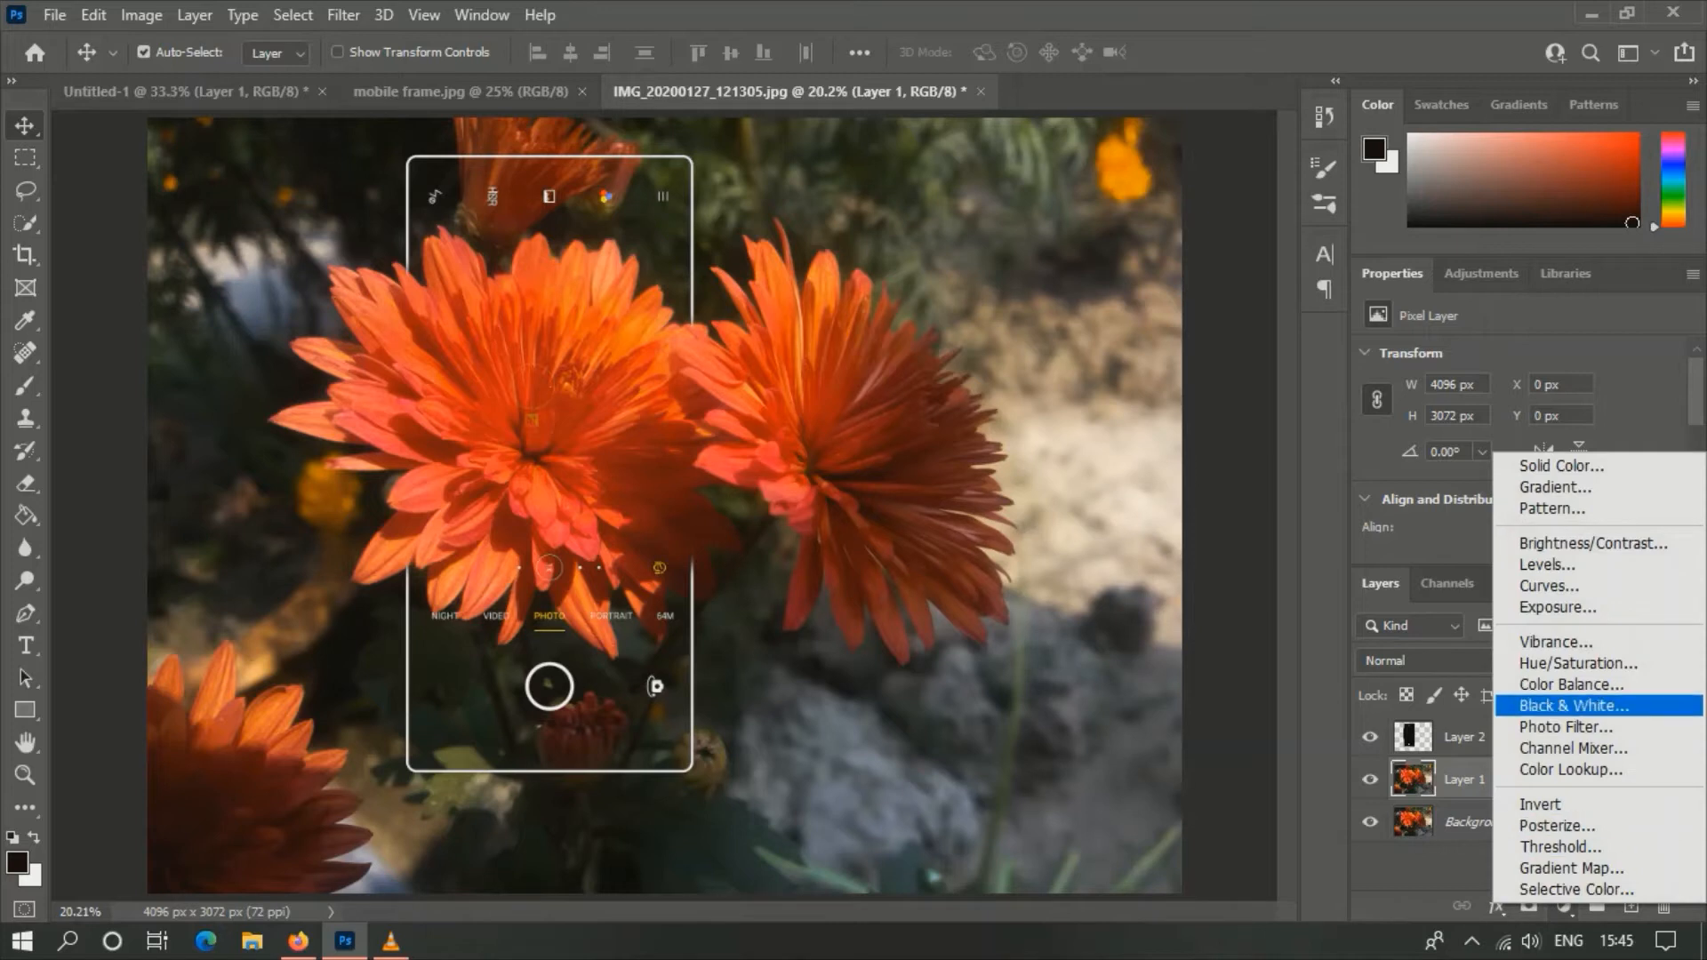
click(1573, 705)
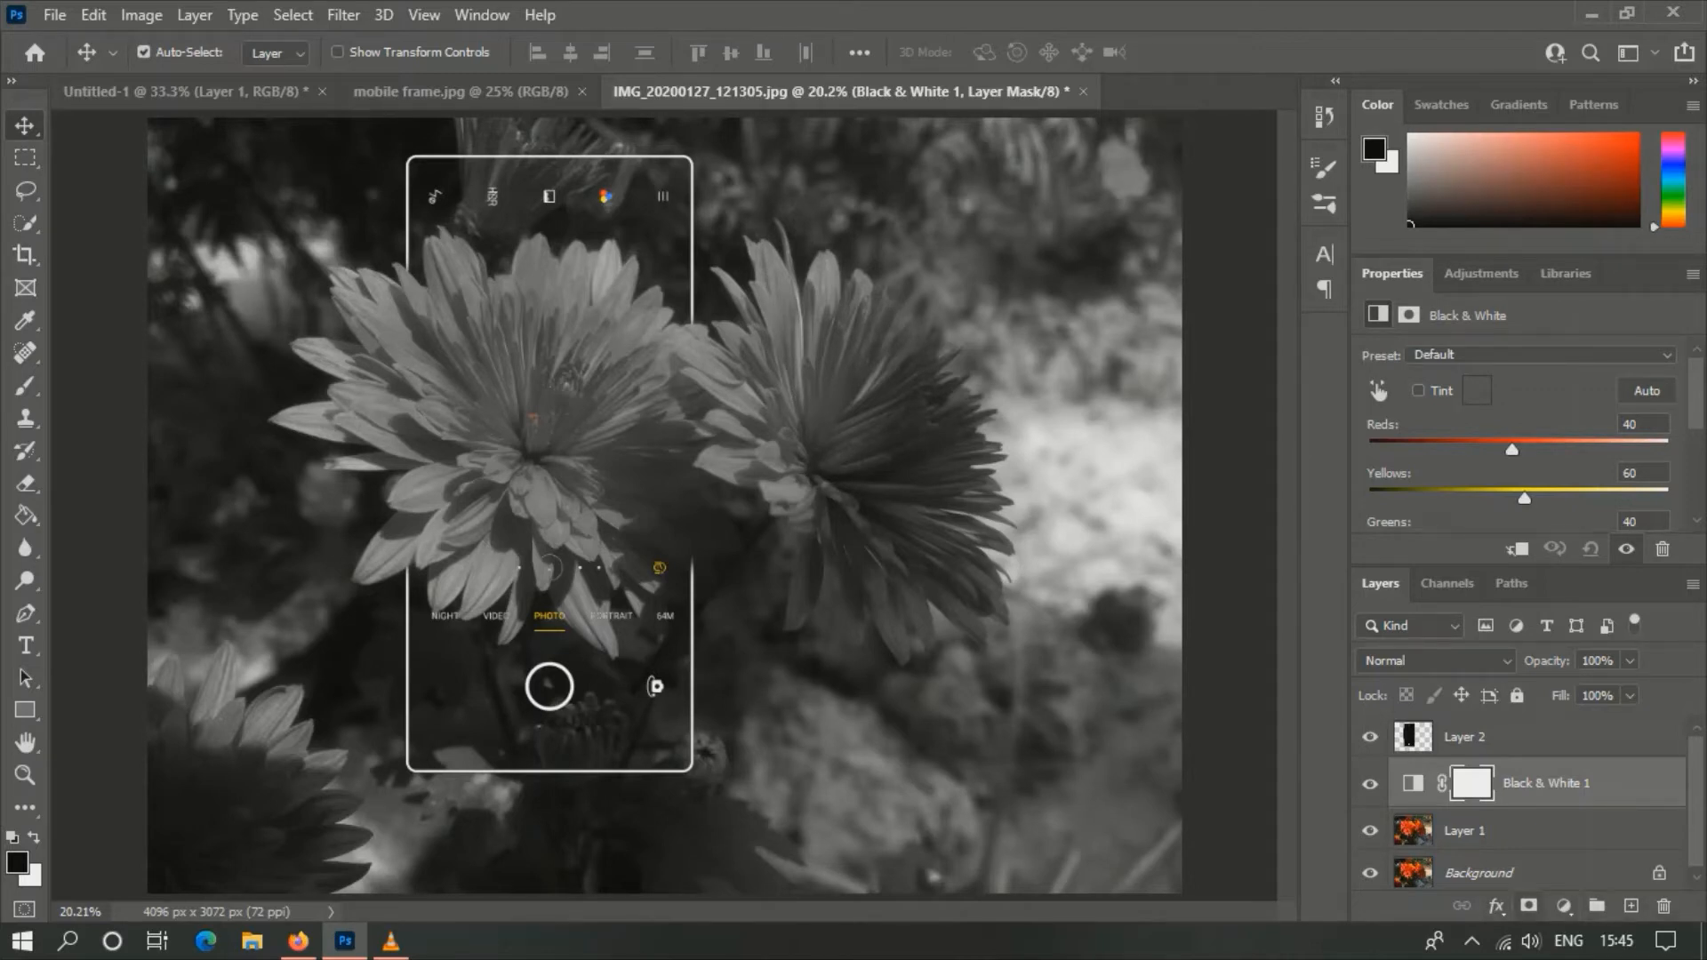
ctrl+click(1529, 905)
- Paint black on the Black & White layer mask to restore colour in the frame's upper part and the front flower's upper and central petals
key(b)
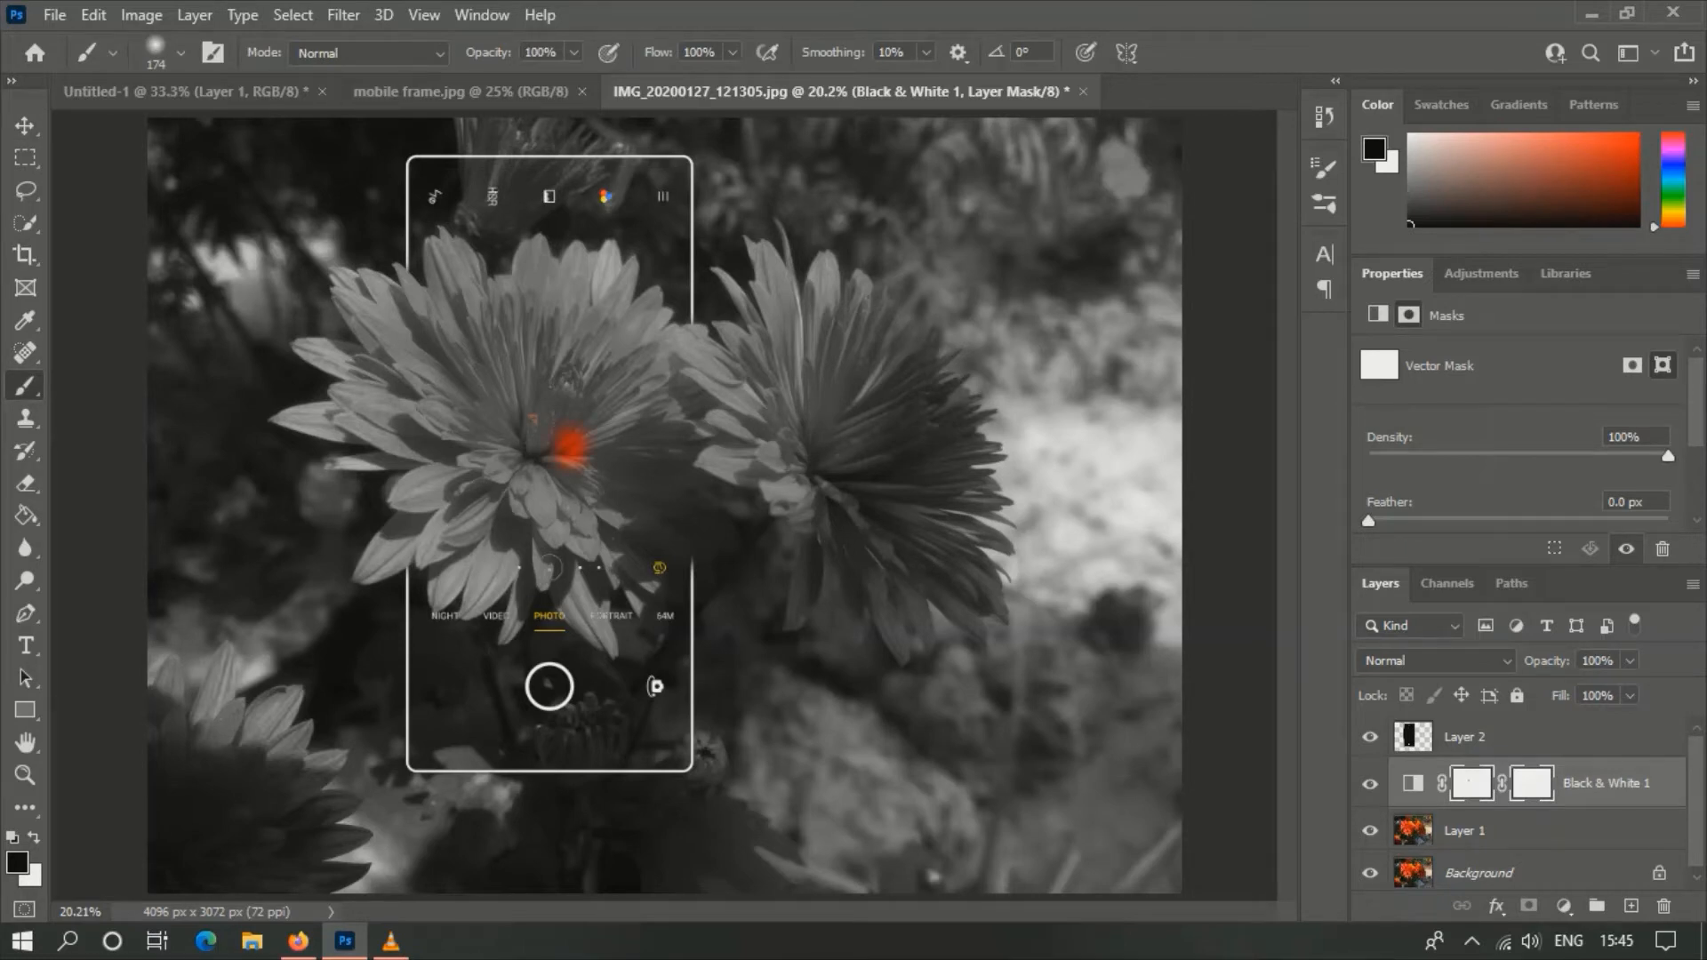
key(ctrl+plus)
key(ctrl+plus)
drag(511, 409, 601, 624)
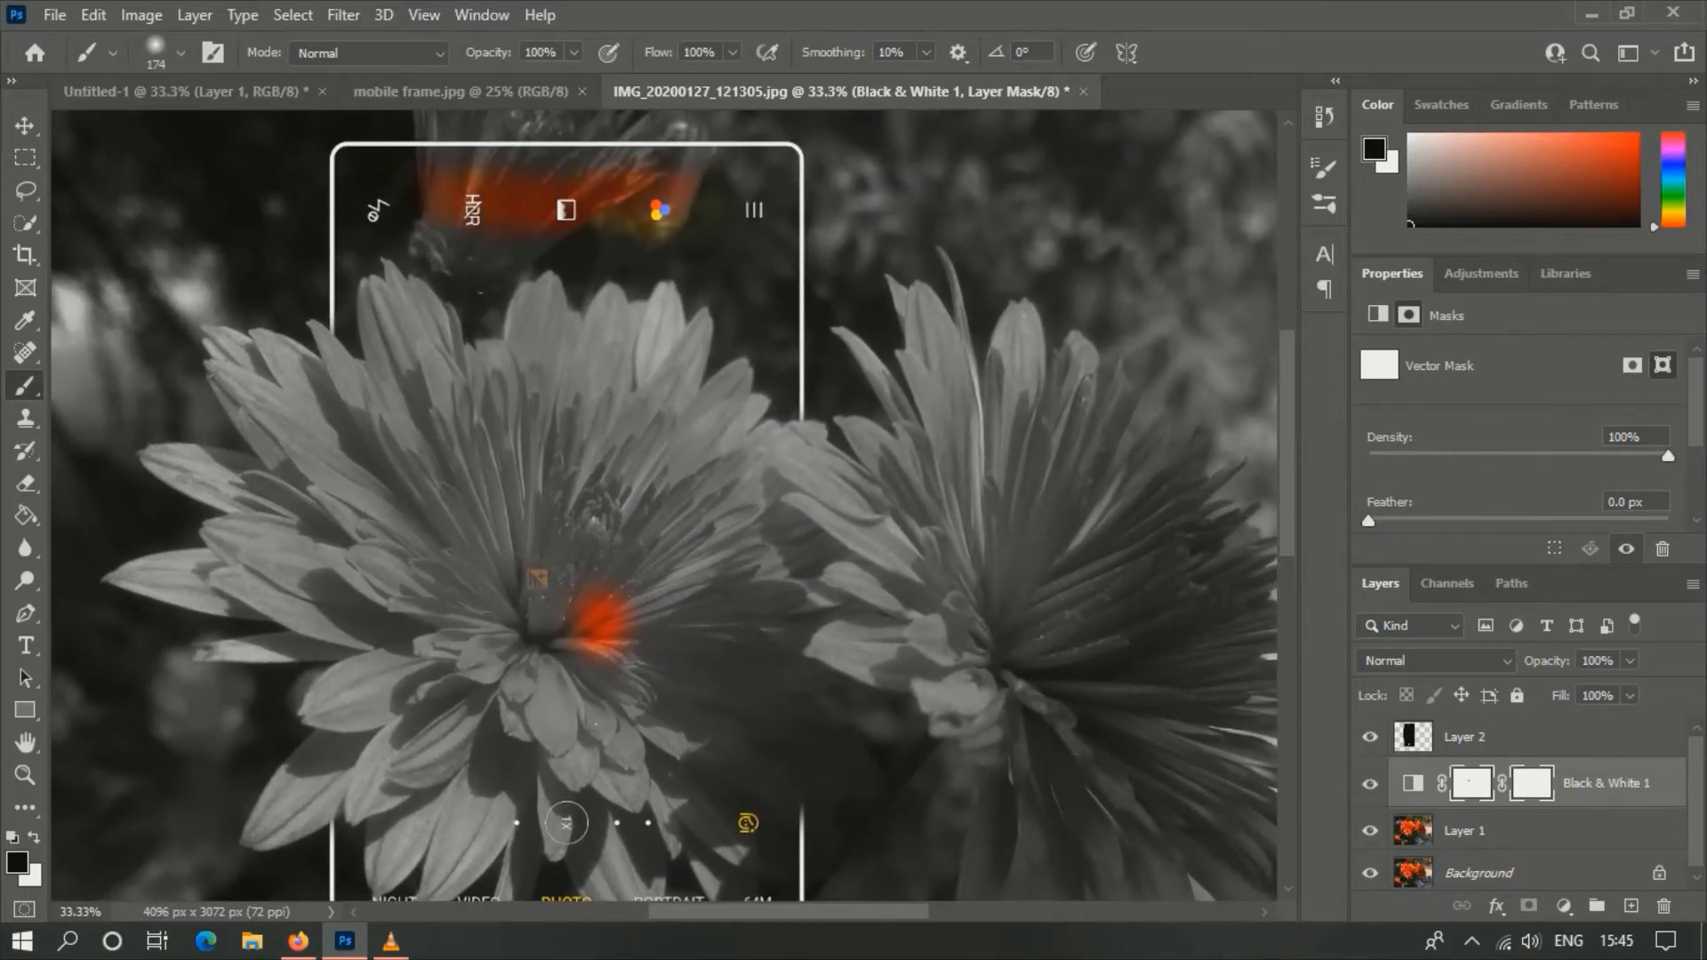
mouse_move(378, 285)
mouse_down()
mouse_move(413, 658)
mouse_move(498, 378)
mouse_move(564, 560)
mouse_move(671, 481)
mouse_up()
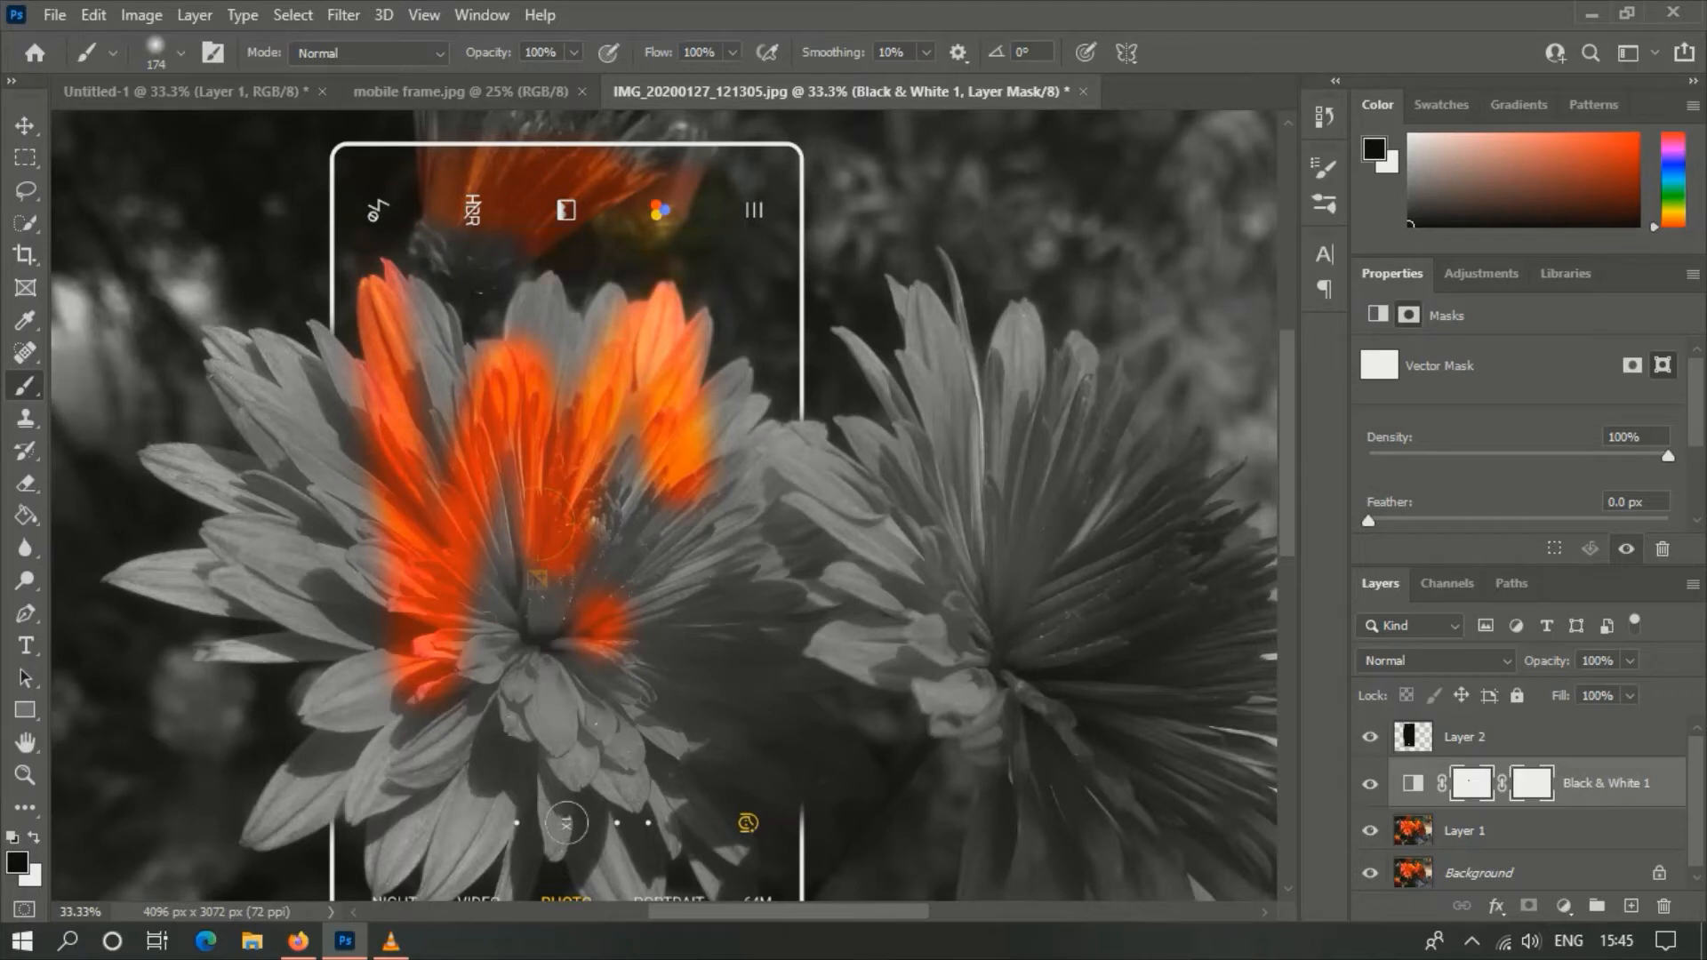
mouse_move(743, 364)
mouse_down()
mouse_move(725, 667)
mouse_move(689, 547)
mouse_up()
mouse_move(487, 241)
mouse_down()
mouse_move(583, 351)
mouse_move(569, 366)
mouse_up()
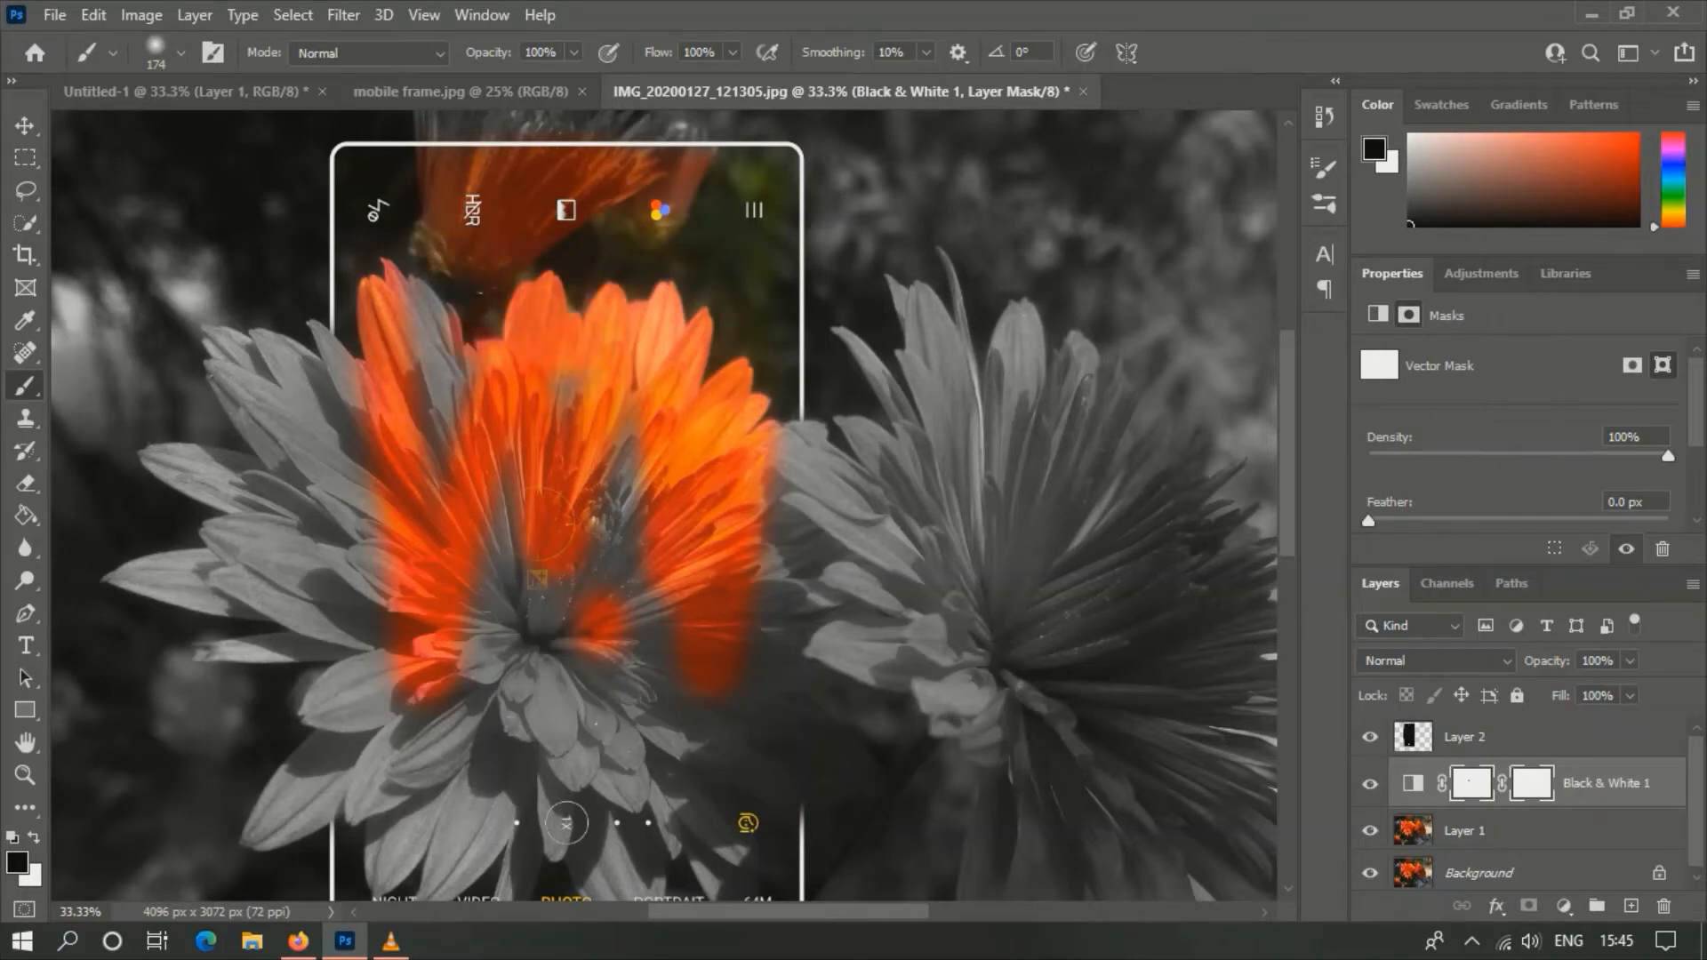
mouse_move(545, 514)
mouse_down()
mouse_move(436, 378)
mouse_move(489, 614)
mouse_move(614, 498)
mouse_move(545, 524)
mouse_move(547, 662)
mouse_move(622, 827)
mouse_move(538, 524)
mouse_up()
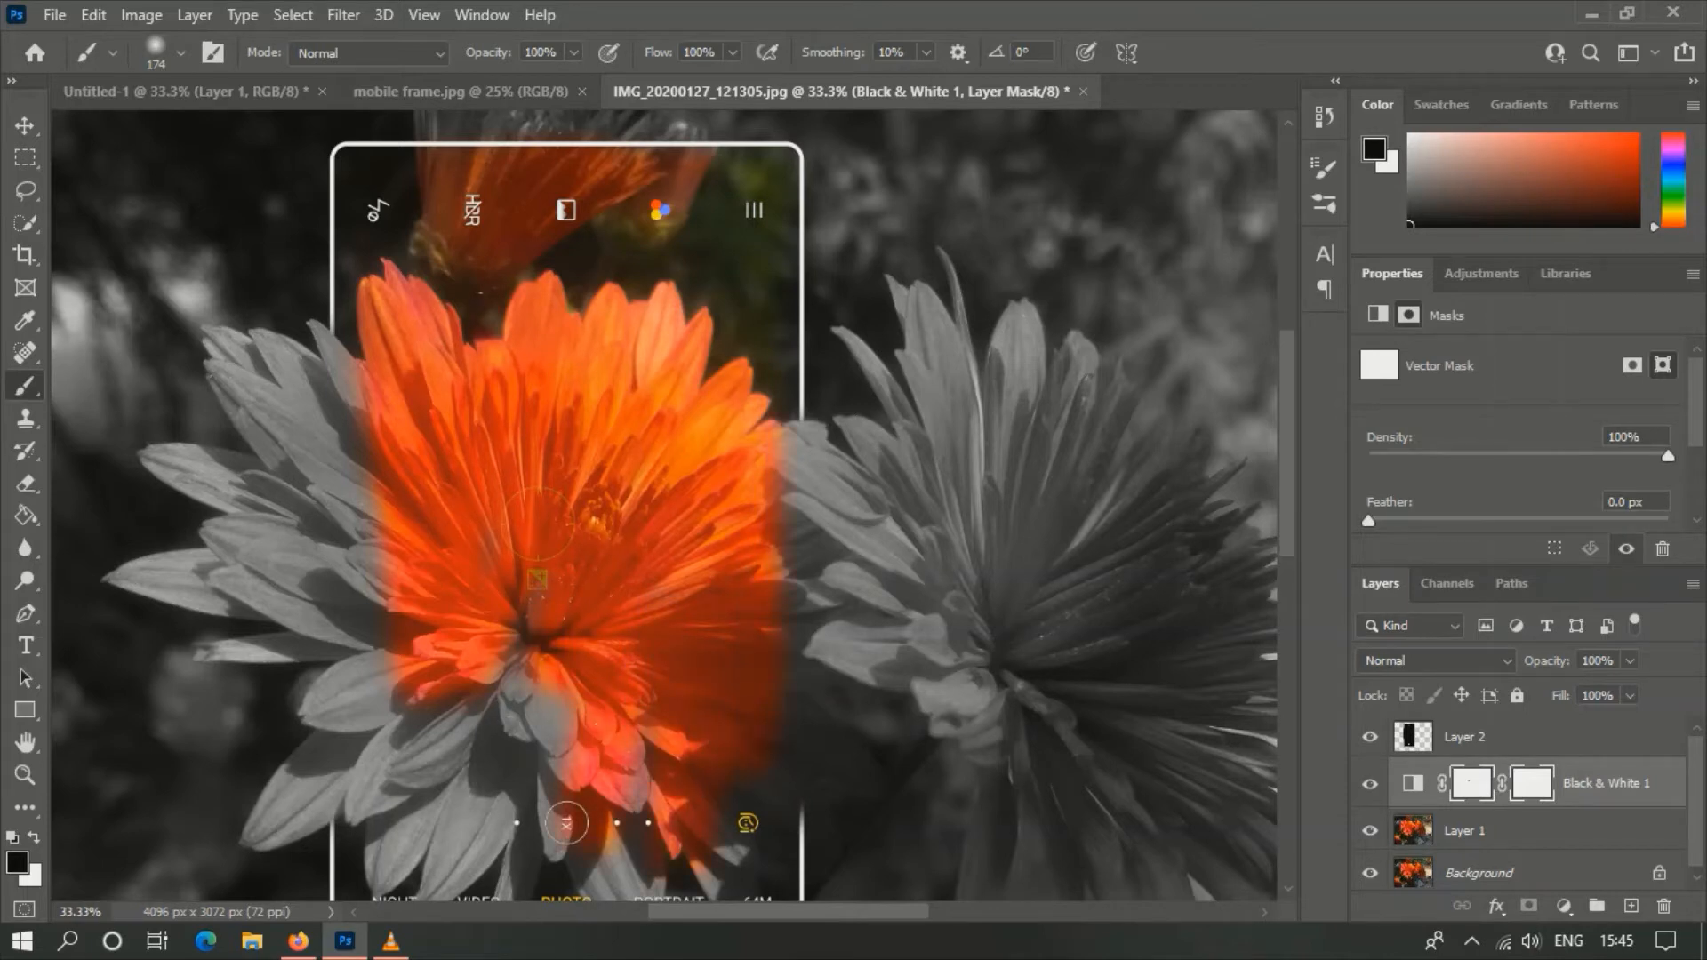
- Paint the mask over the flower's lower petals and the frame's bottom area to restore colour down to the small bud
scroll(540, 518, down, 3)
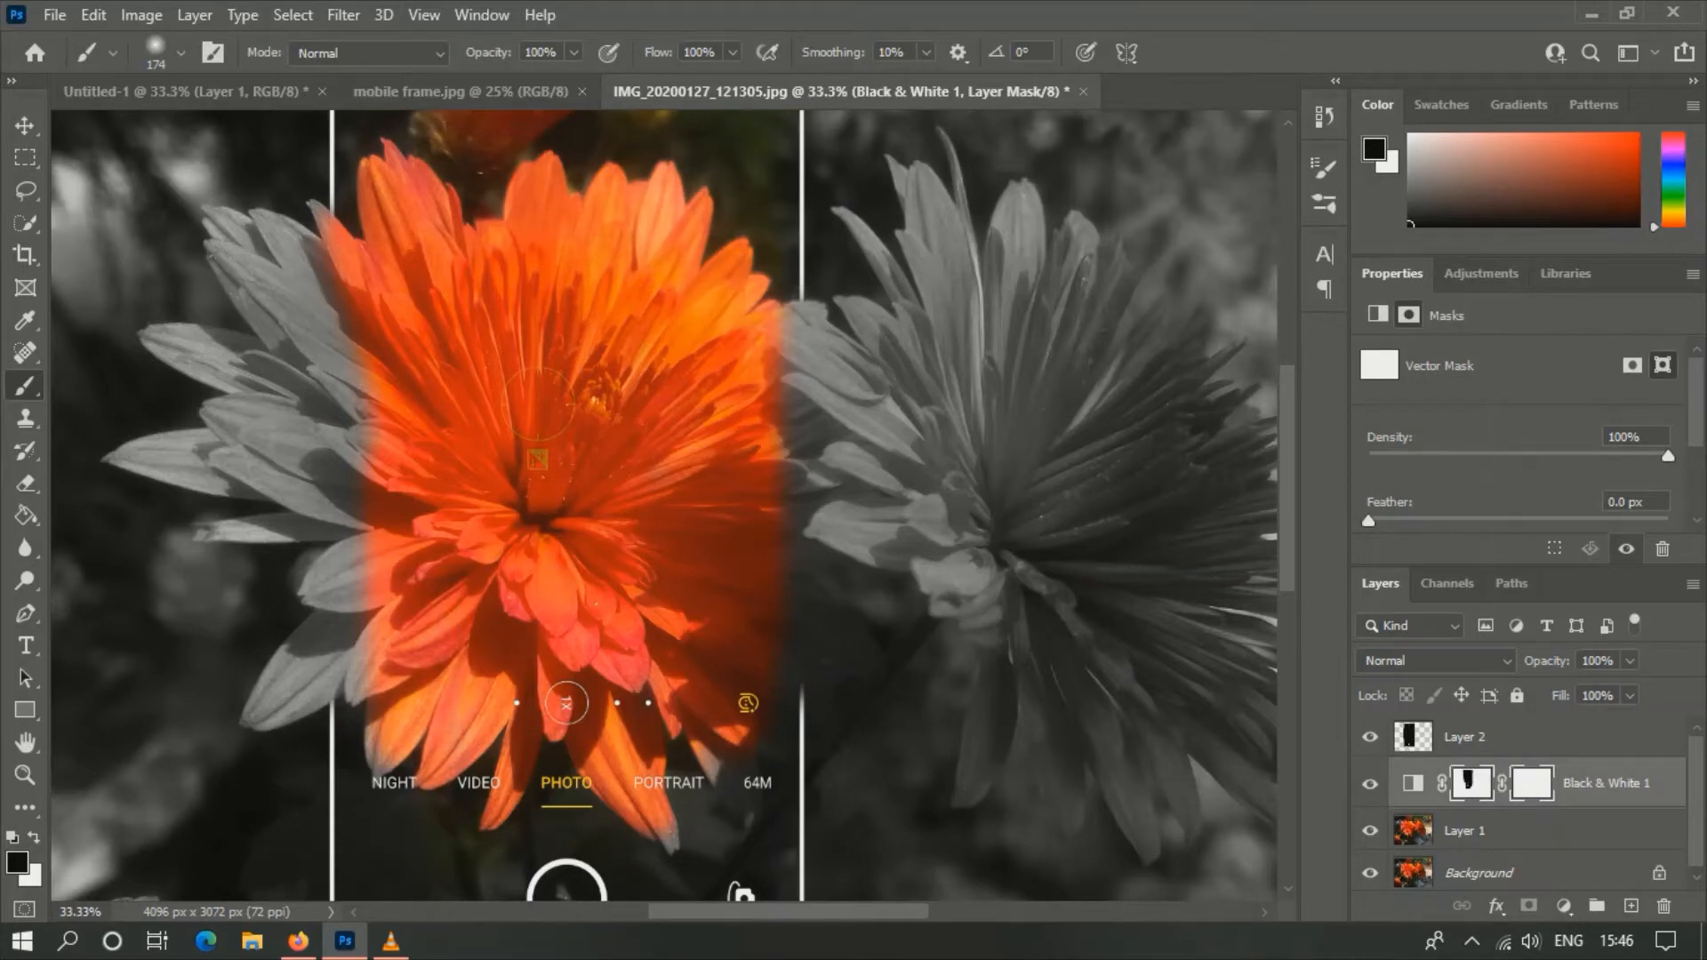
scroll(665, 505, down, 2)
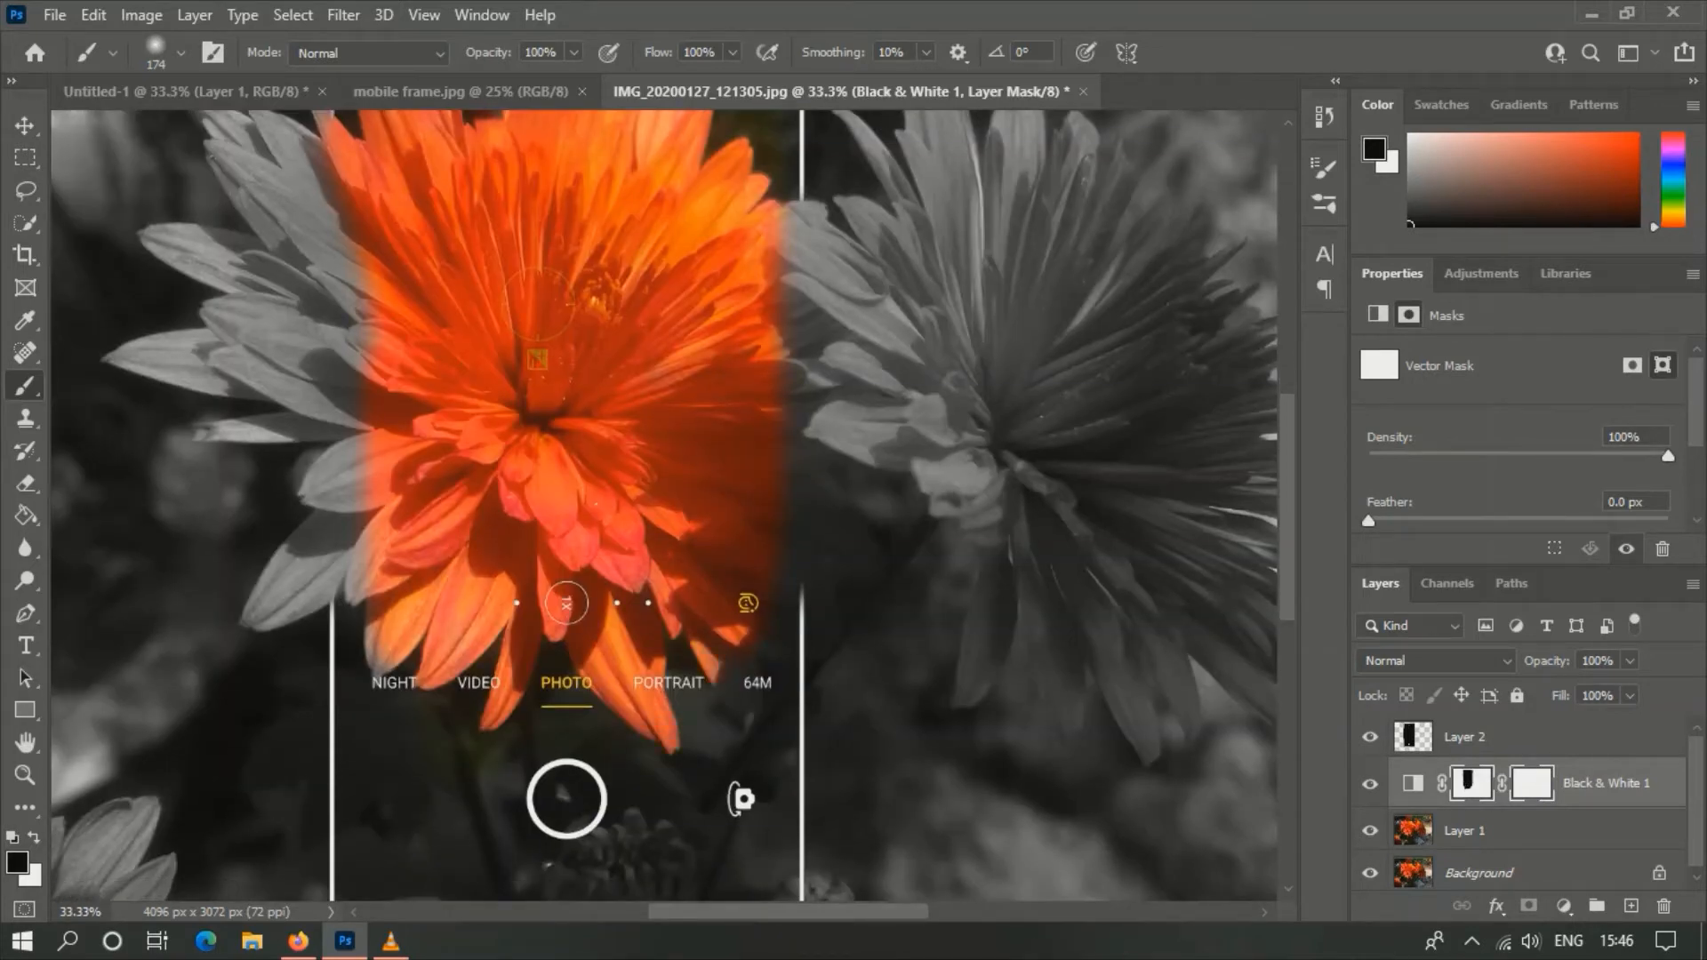
scroll(665, 505, down, 2)
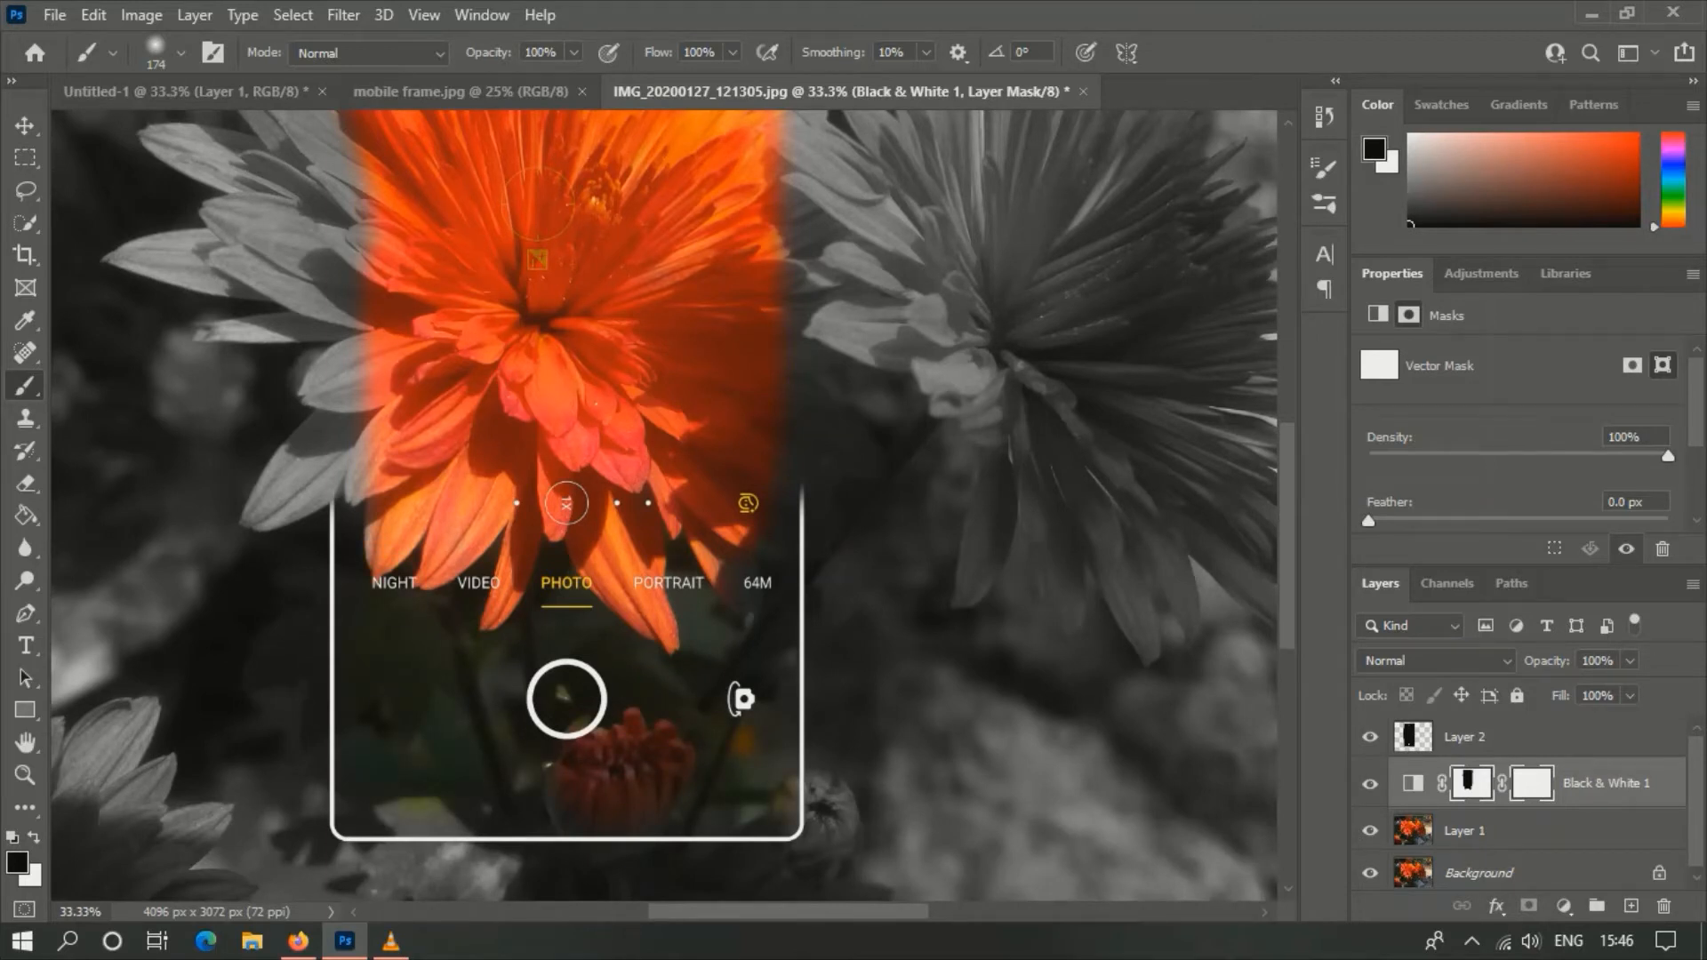
- Roughly paint colour back into the front flower's petals that extend beyond the frame's left edge
scroll(664, 505, up, 5)
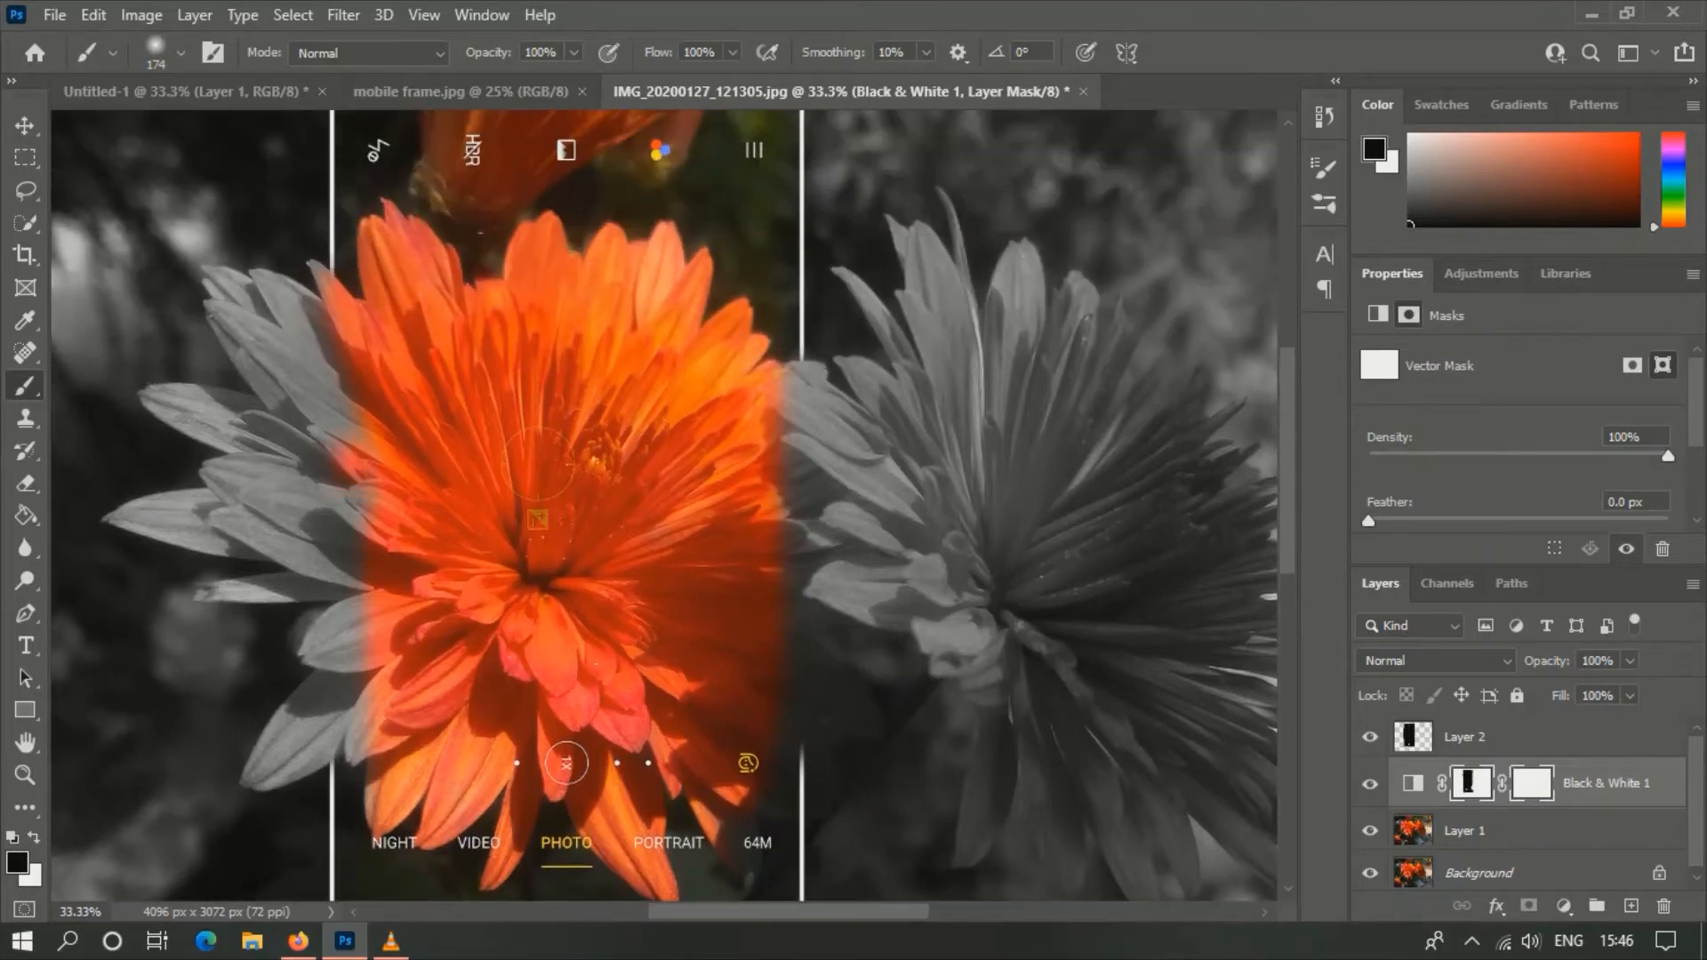
drag(345, 419, 290, 338)
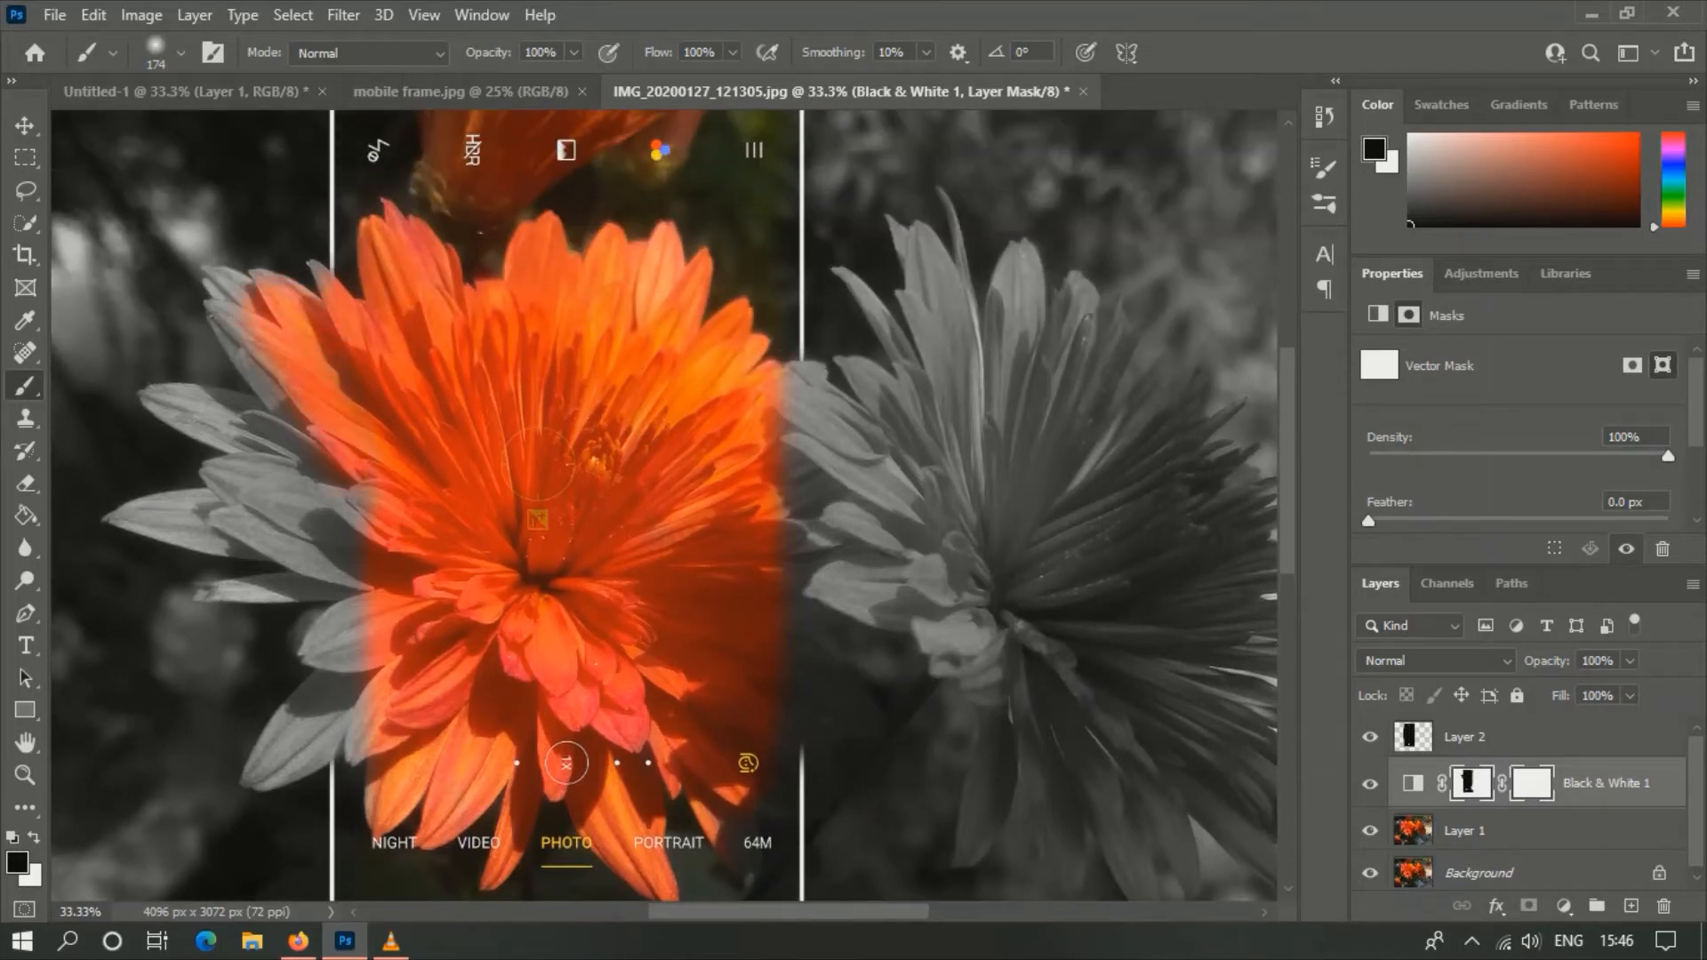
key(ctrl+plus)
drag(474, 443, 887, 509)
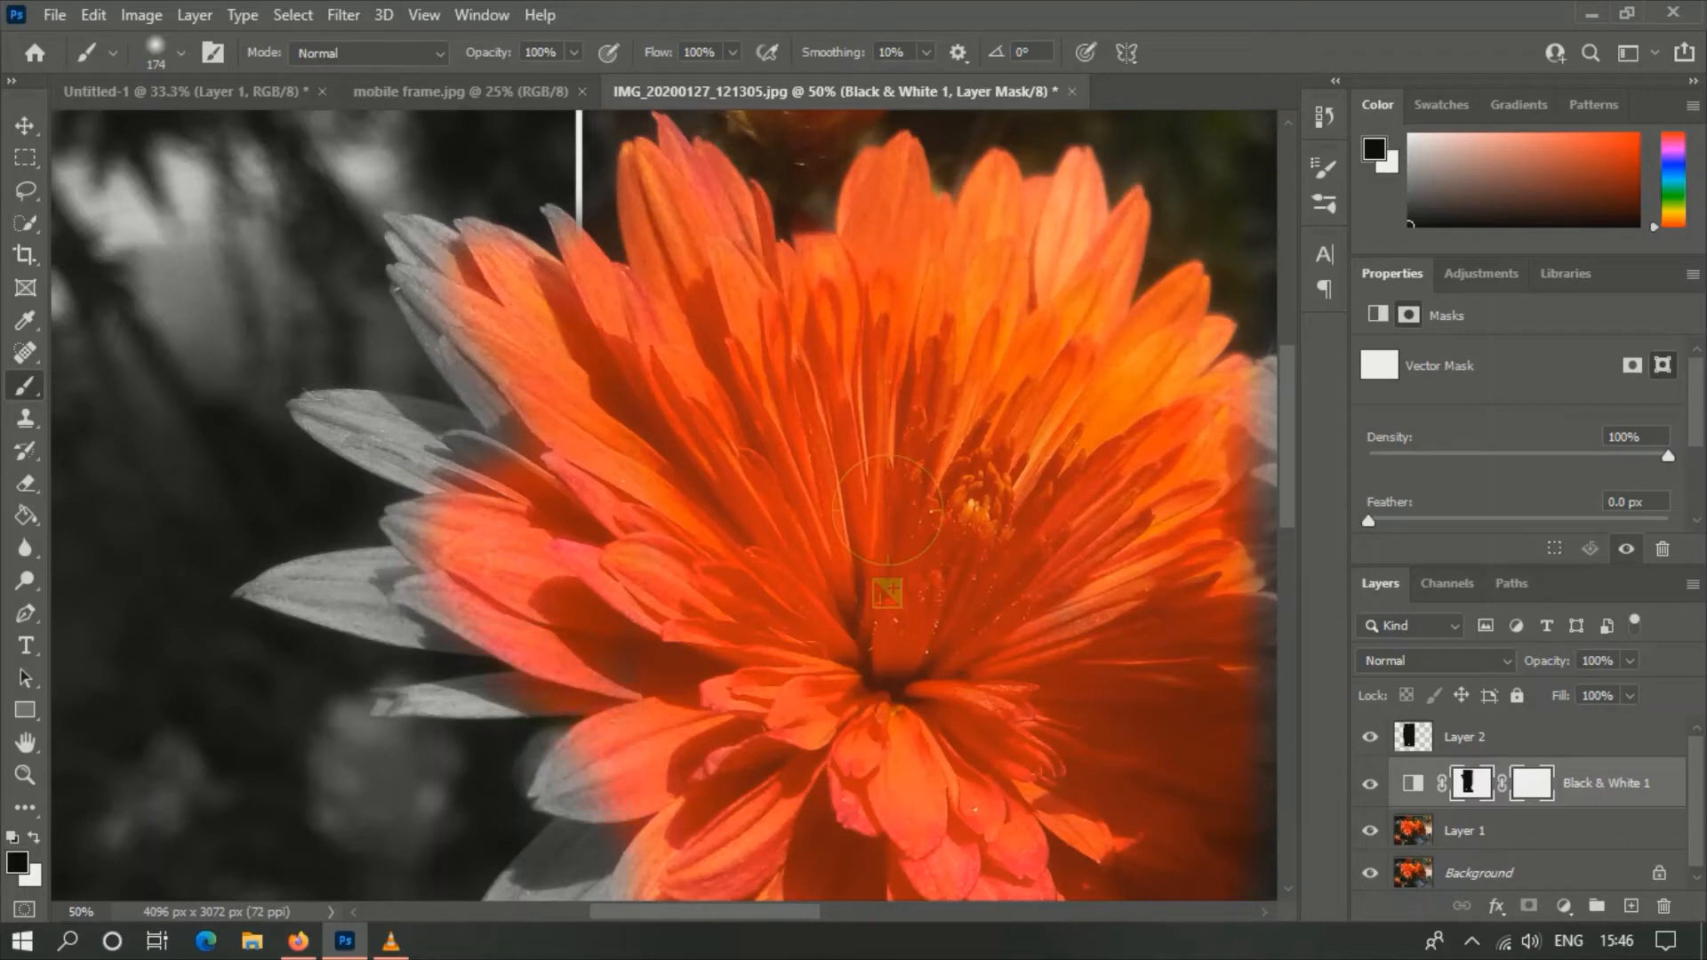
- Set the brush size to 55 px and restore colour on the upper-left petal tips
click(180, 52)
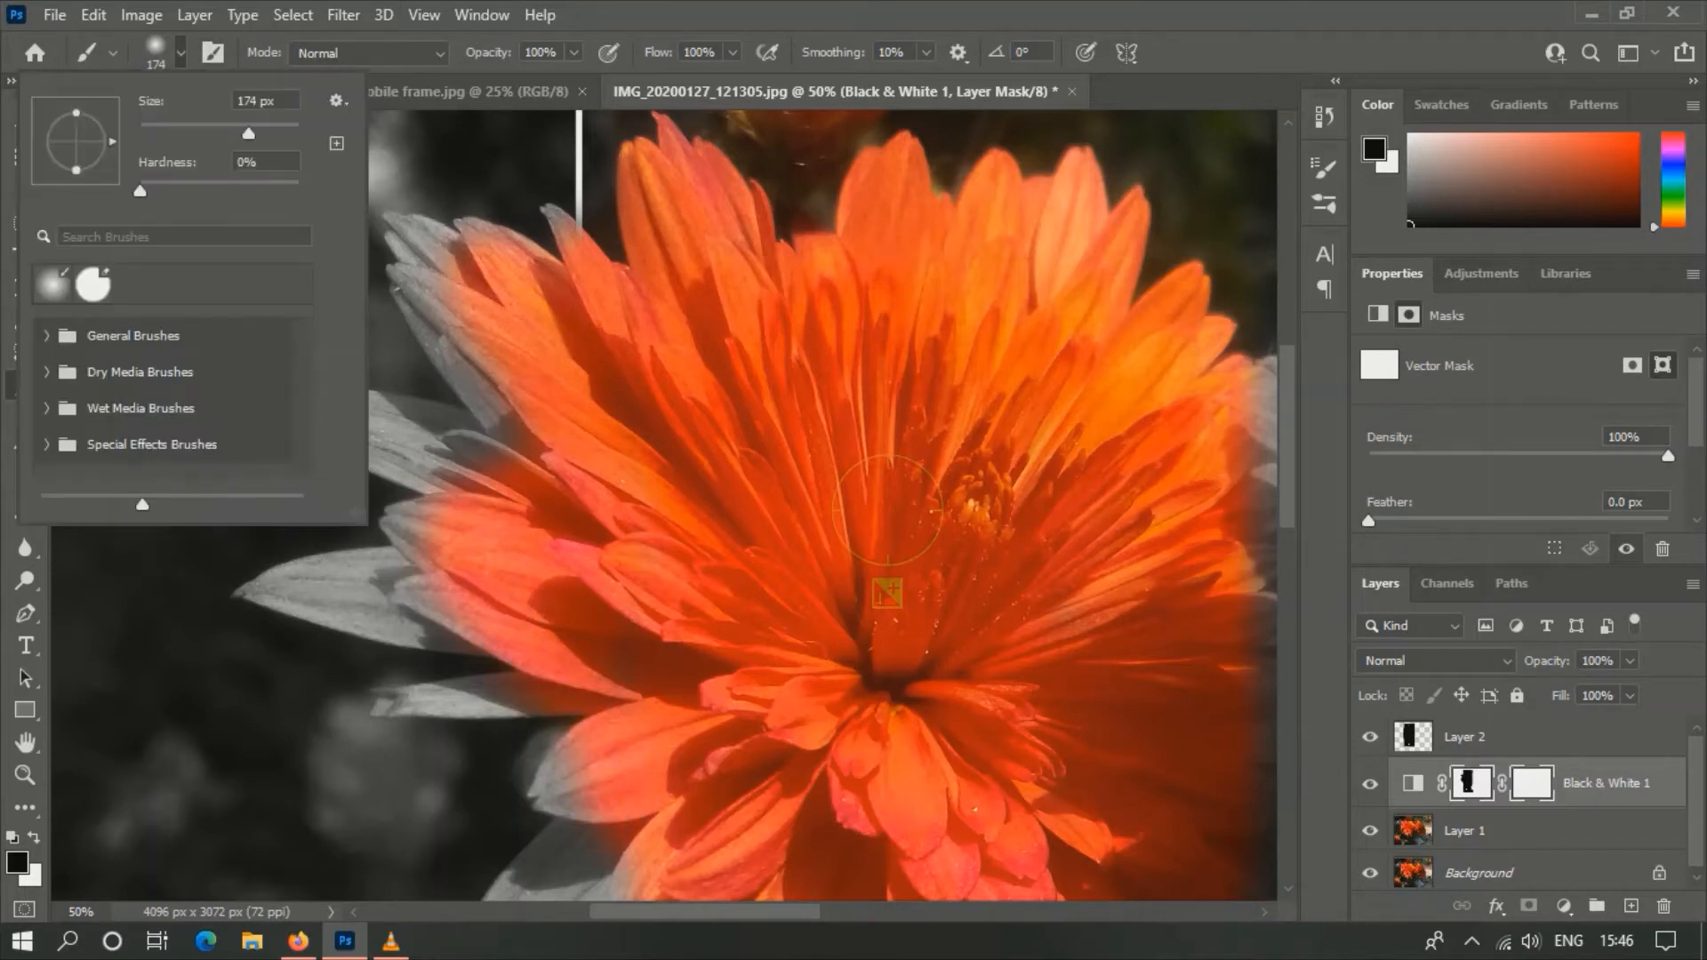
text(55)
key(Return)
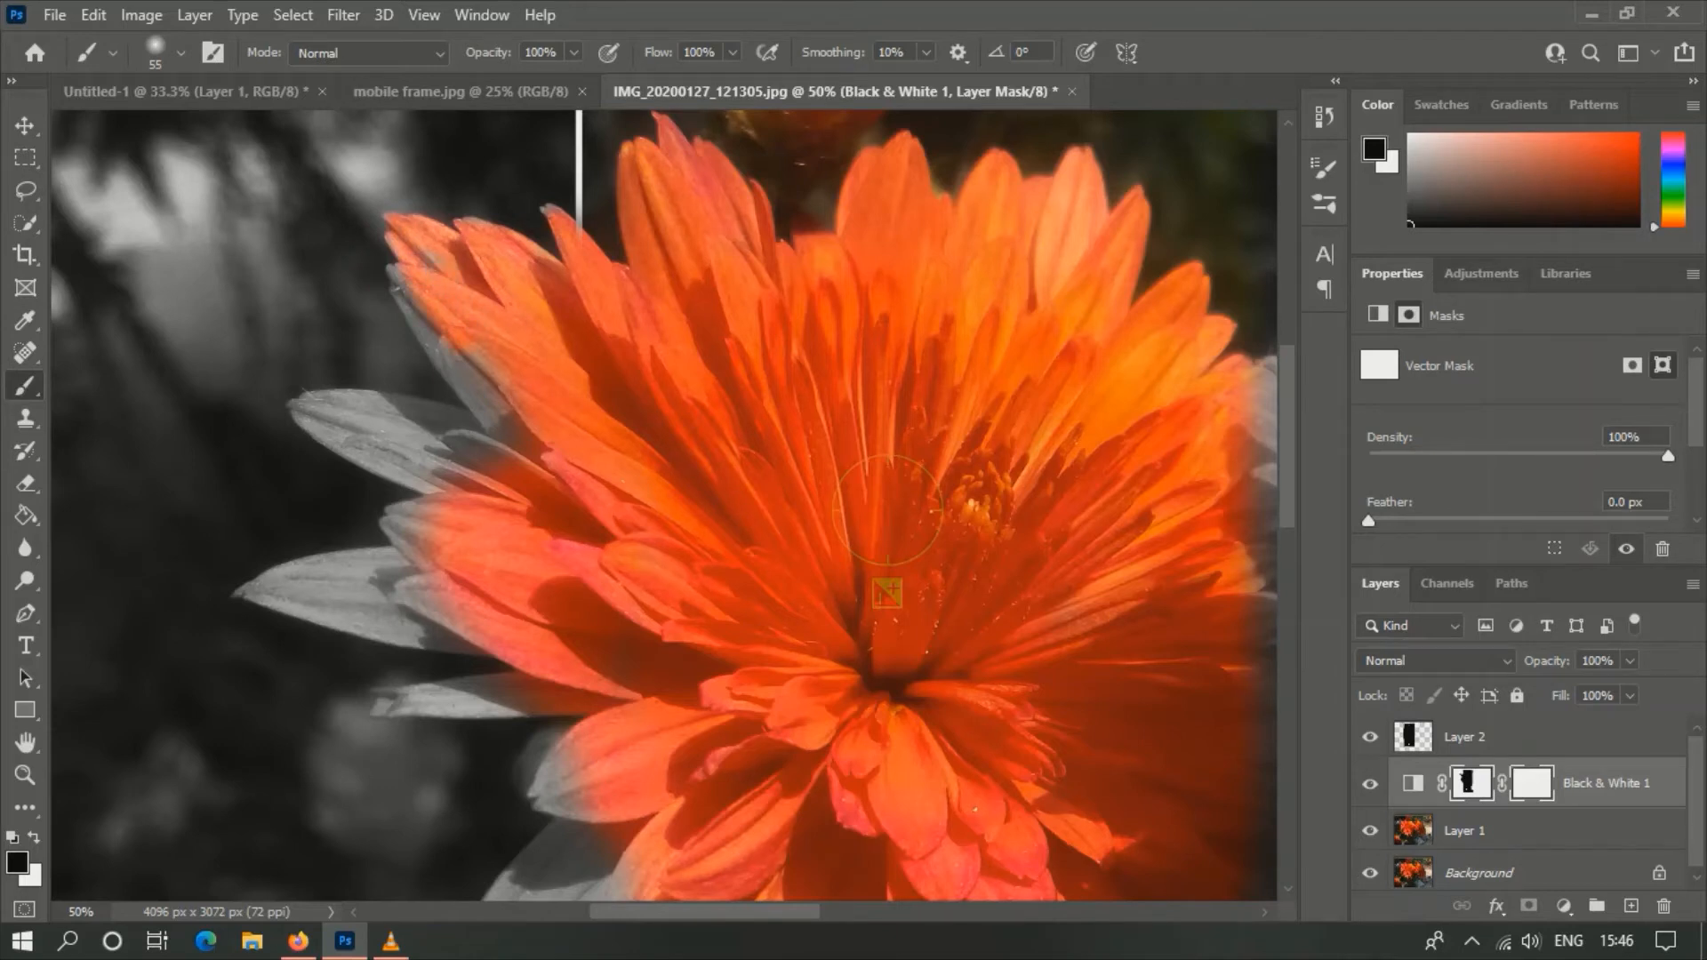
- Reduce the brush to 47 px and finish restoring colour in the remaining petals outside the frame's left edge
click(180, 53)
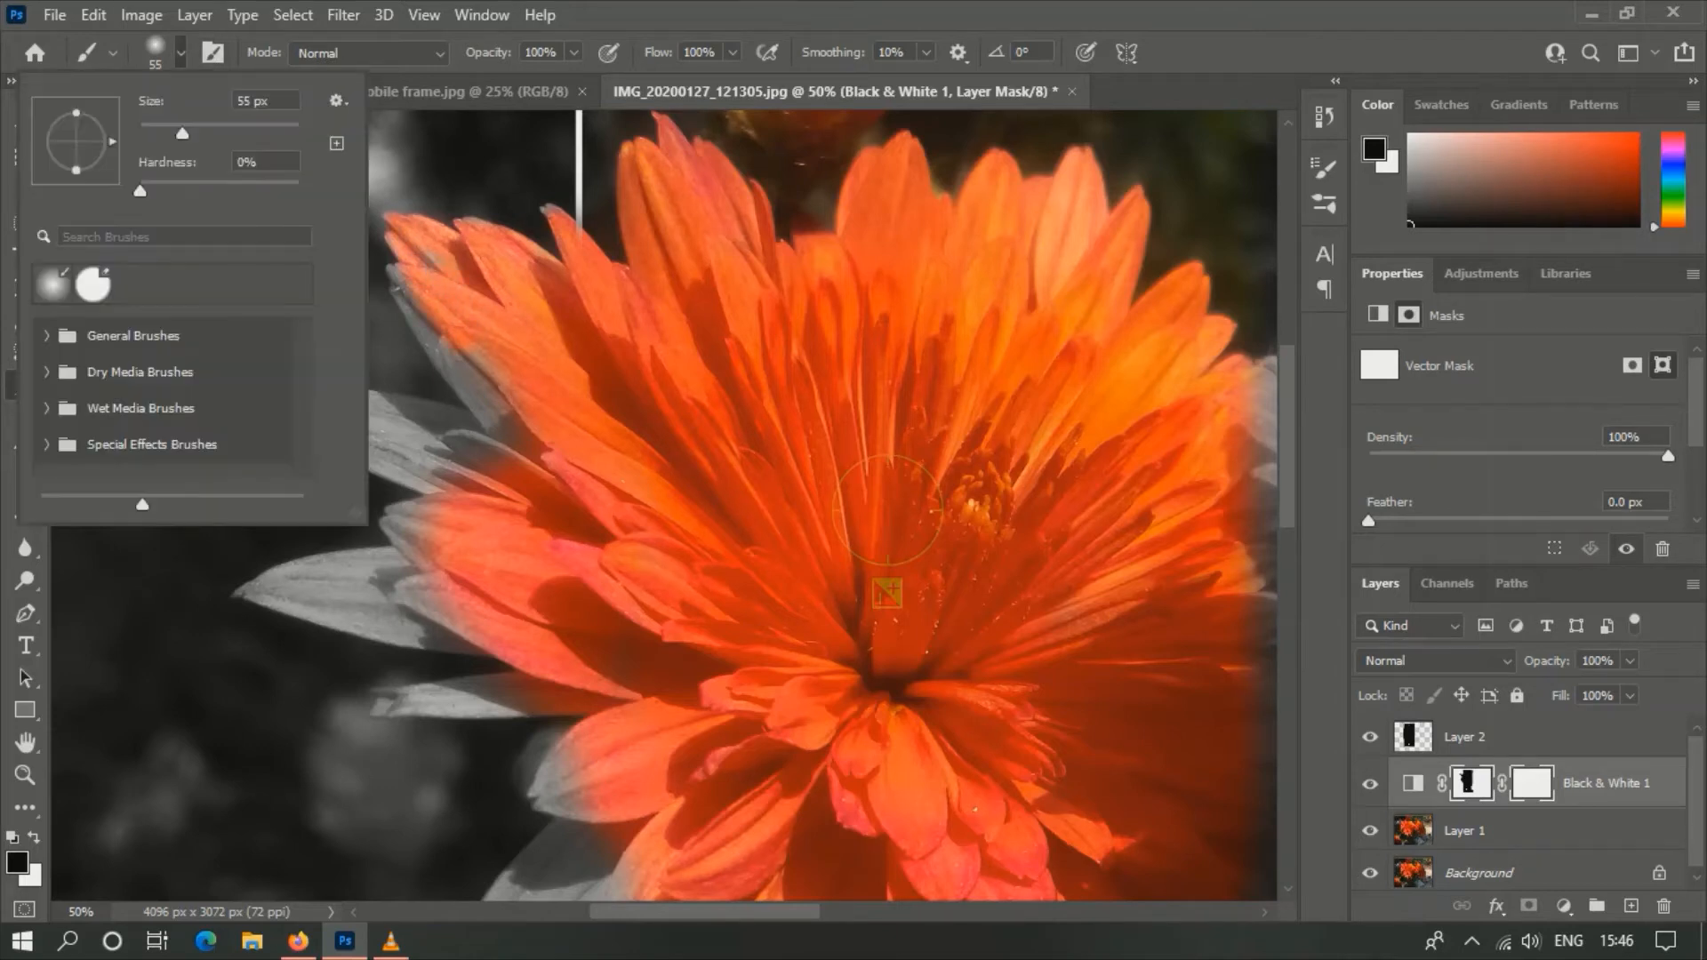
drag(182, 134, 177, 134)
key(Return)
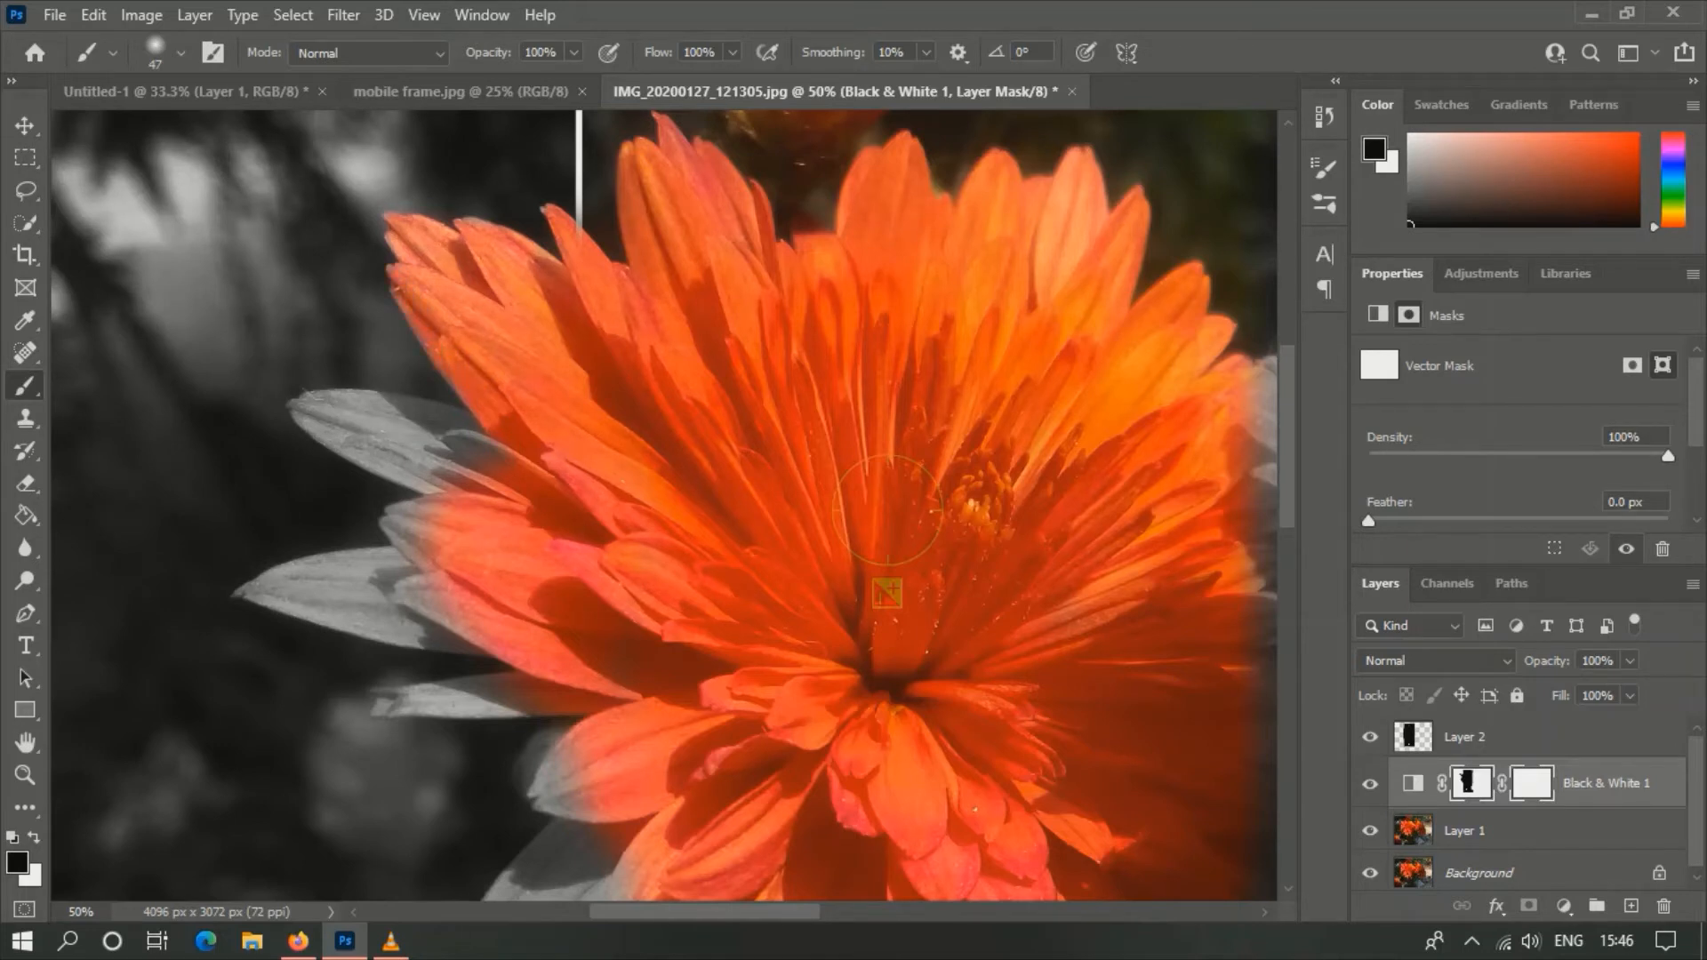
mouse_move(406, 437)
mouse_down()
mouse_move(431, 445)
mouse_move(360, 417)
mouse_up()
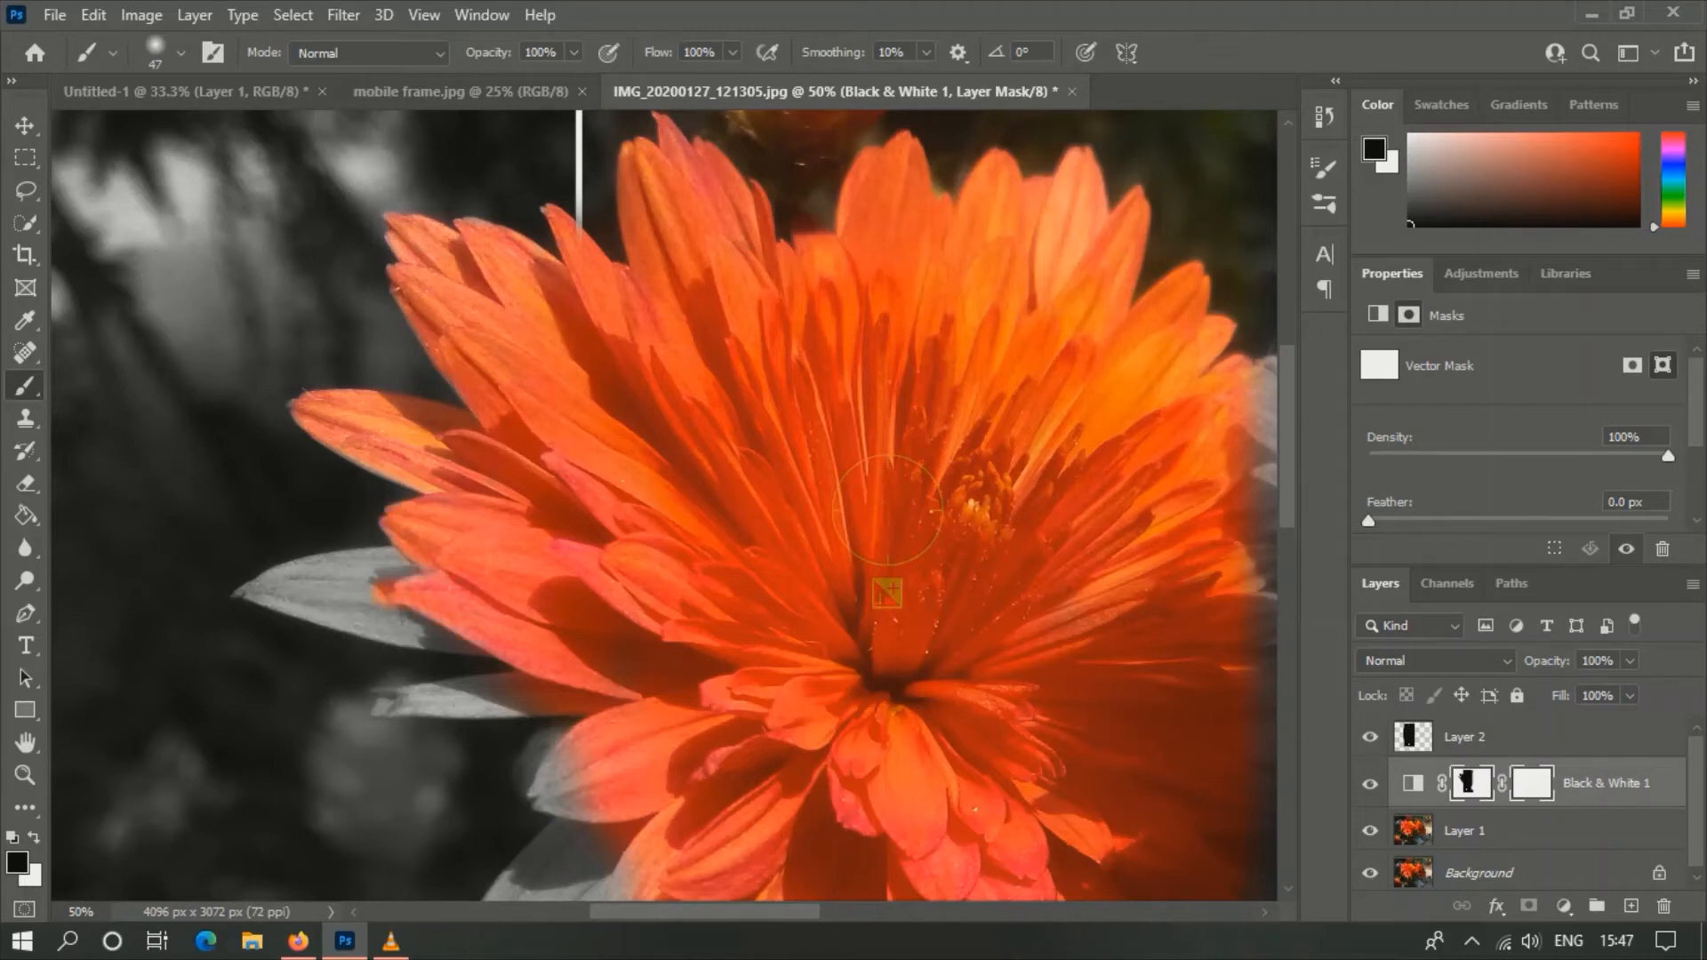
drag(316, 569, 378, 569)
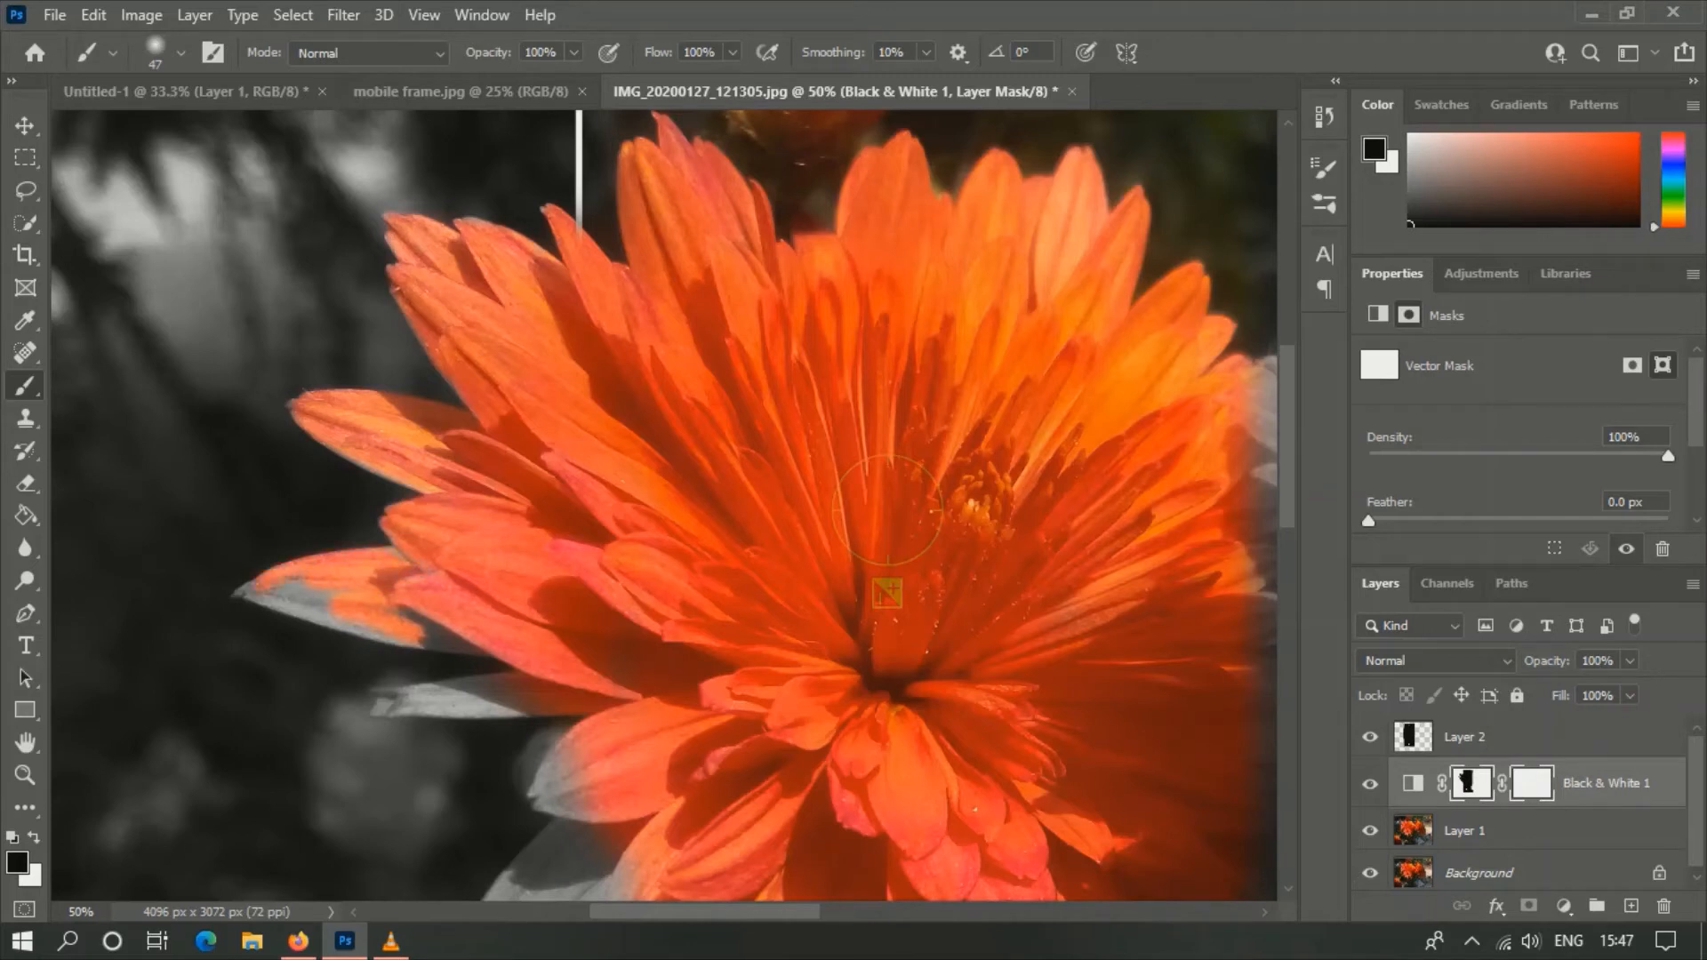
drag(253, 588, 396, 609)
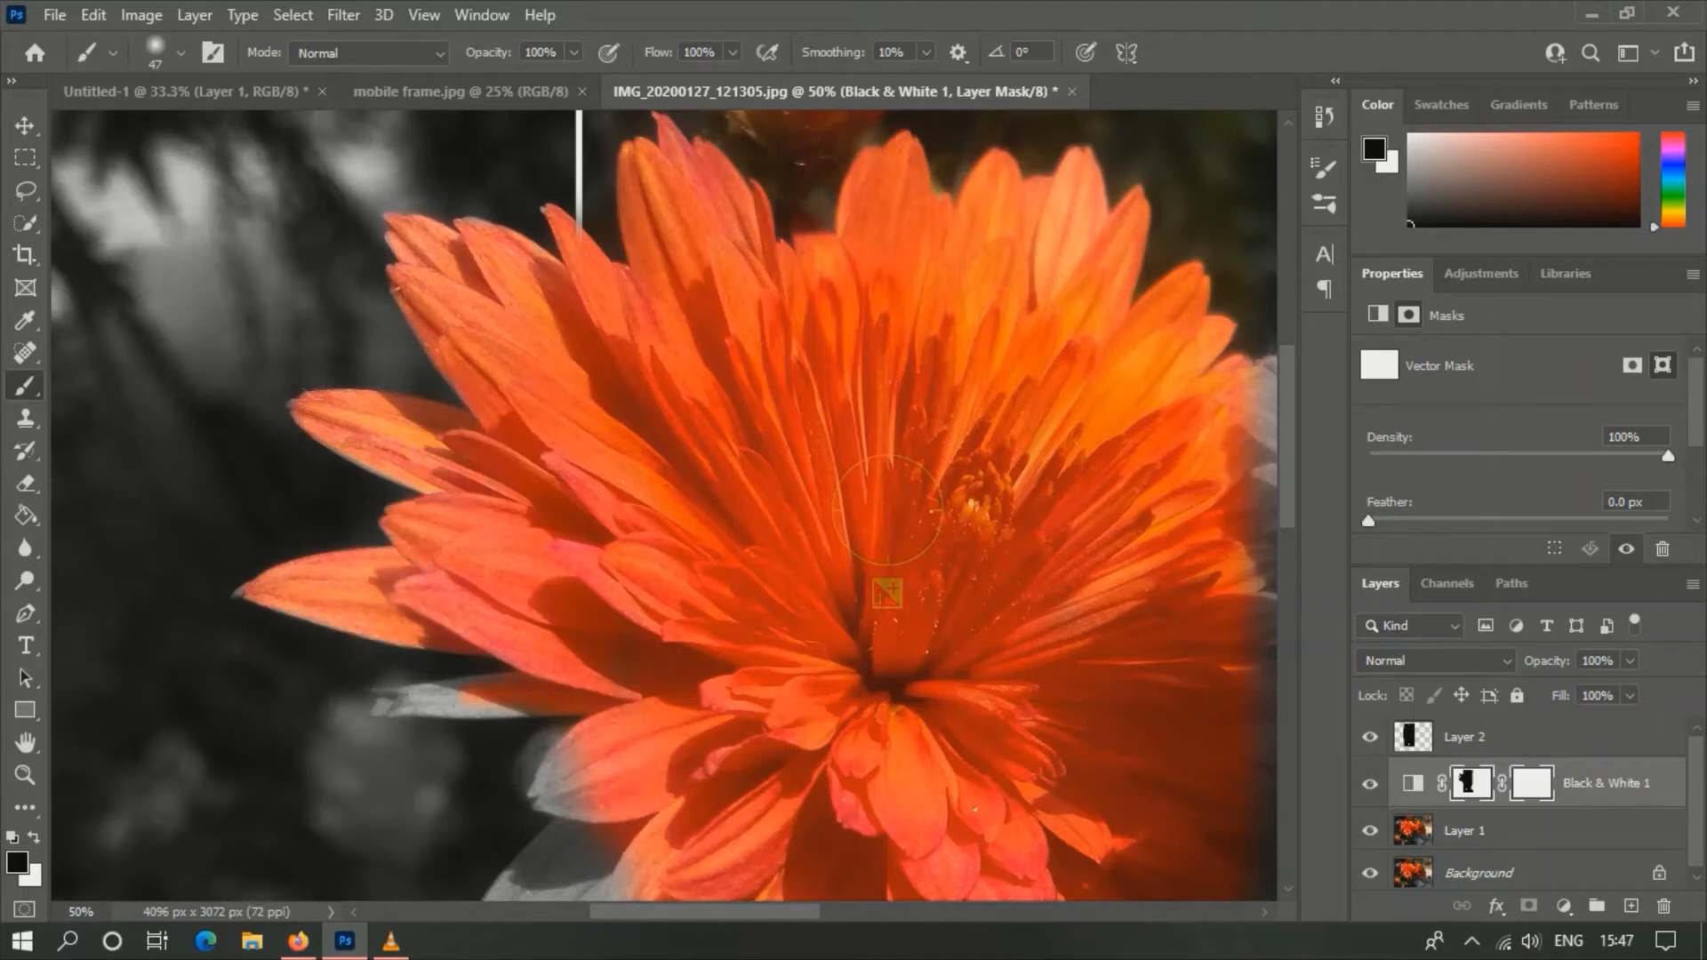
drag(520, 712, 373, 702)
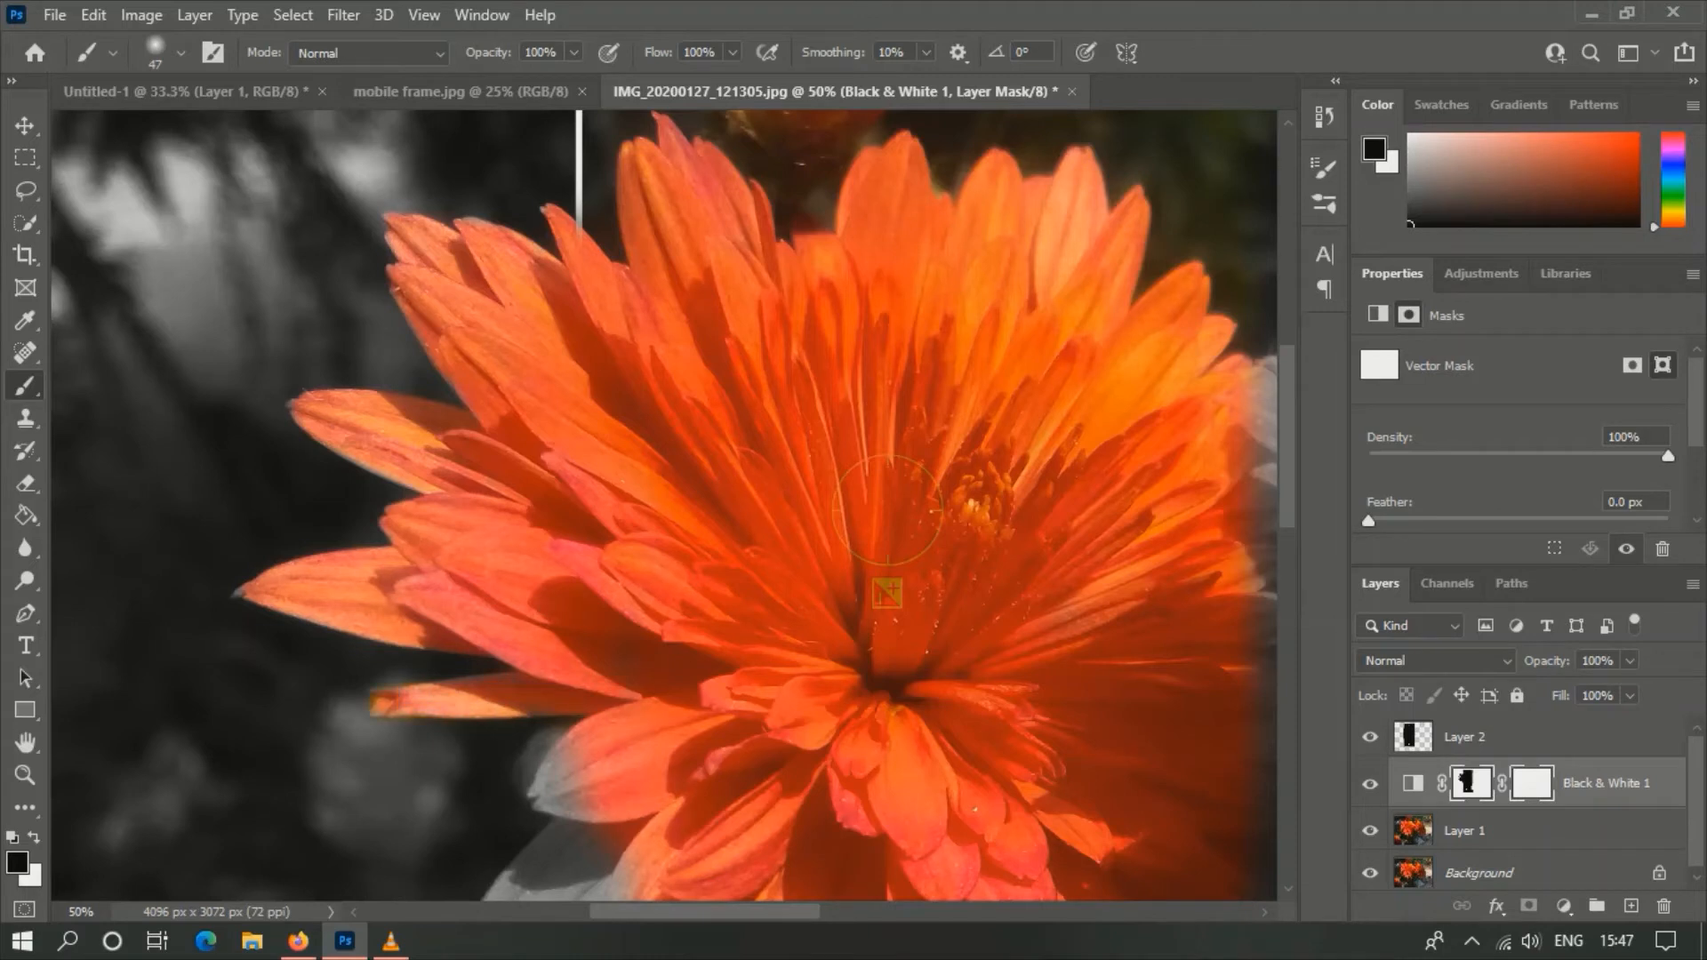
scroll(674, 505, down, 5)
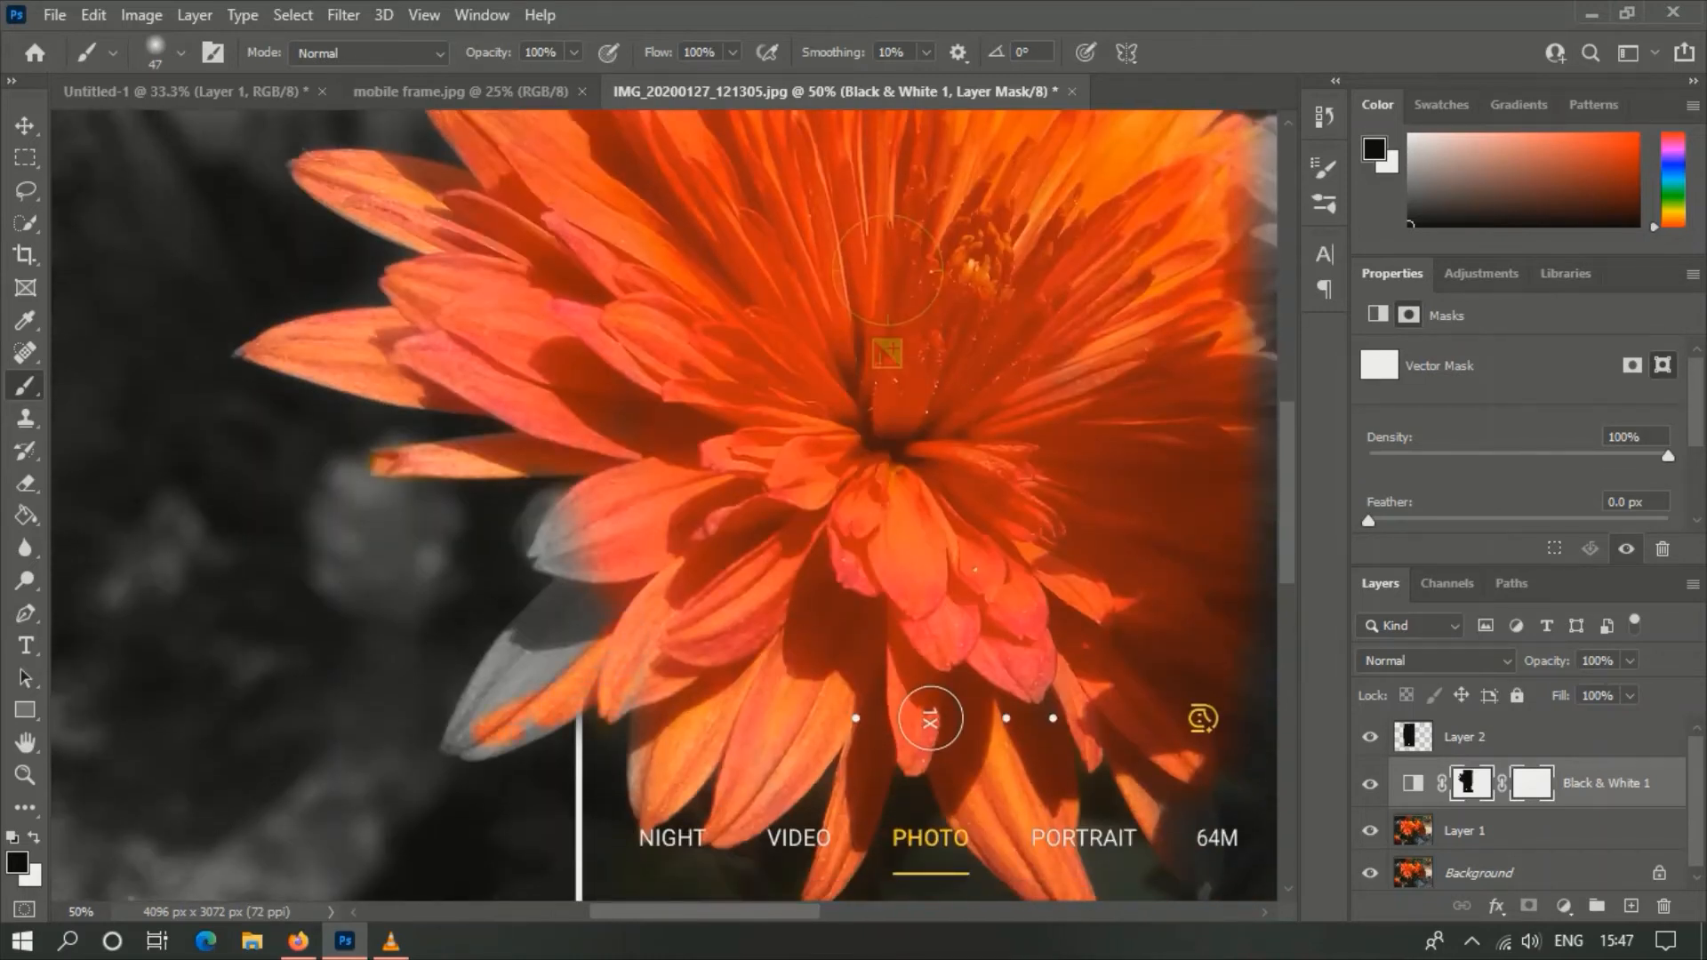
drag(567, 656, 519, 687)
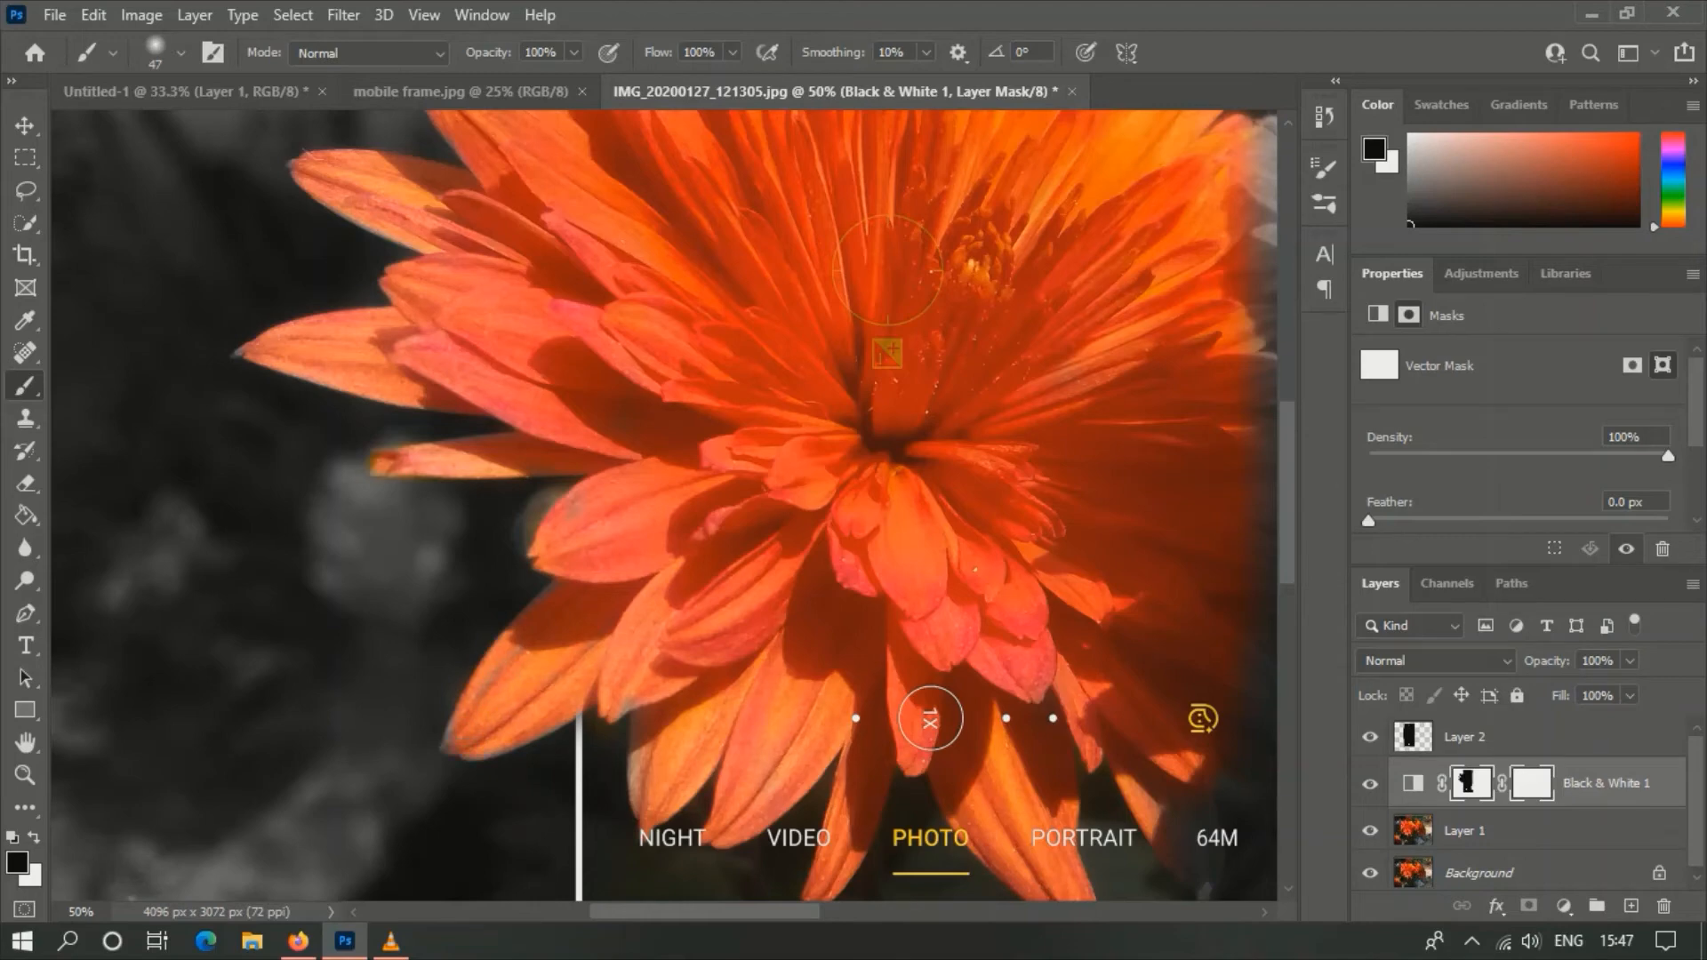
- Enlarge the brush to 102 px, restore colour in the front flower's right-hand petals, and paint white to return the neighbouring flower to grey
key(ctrl+0)
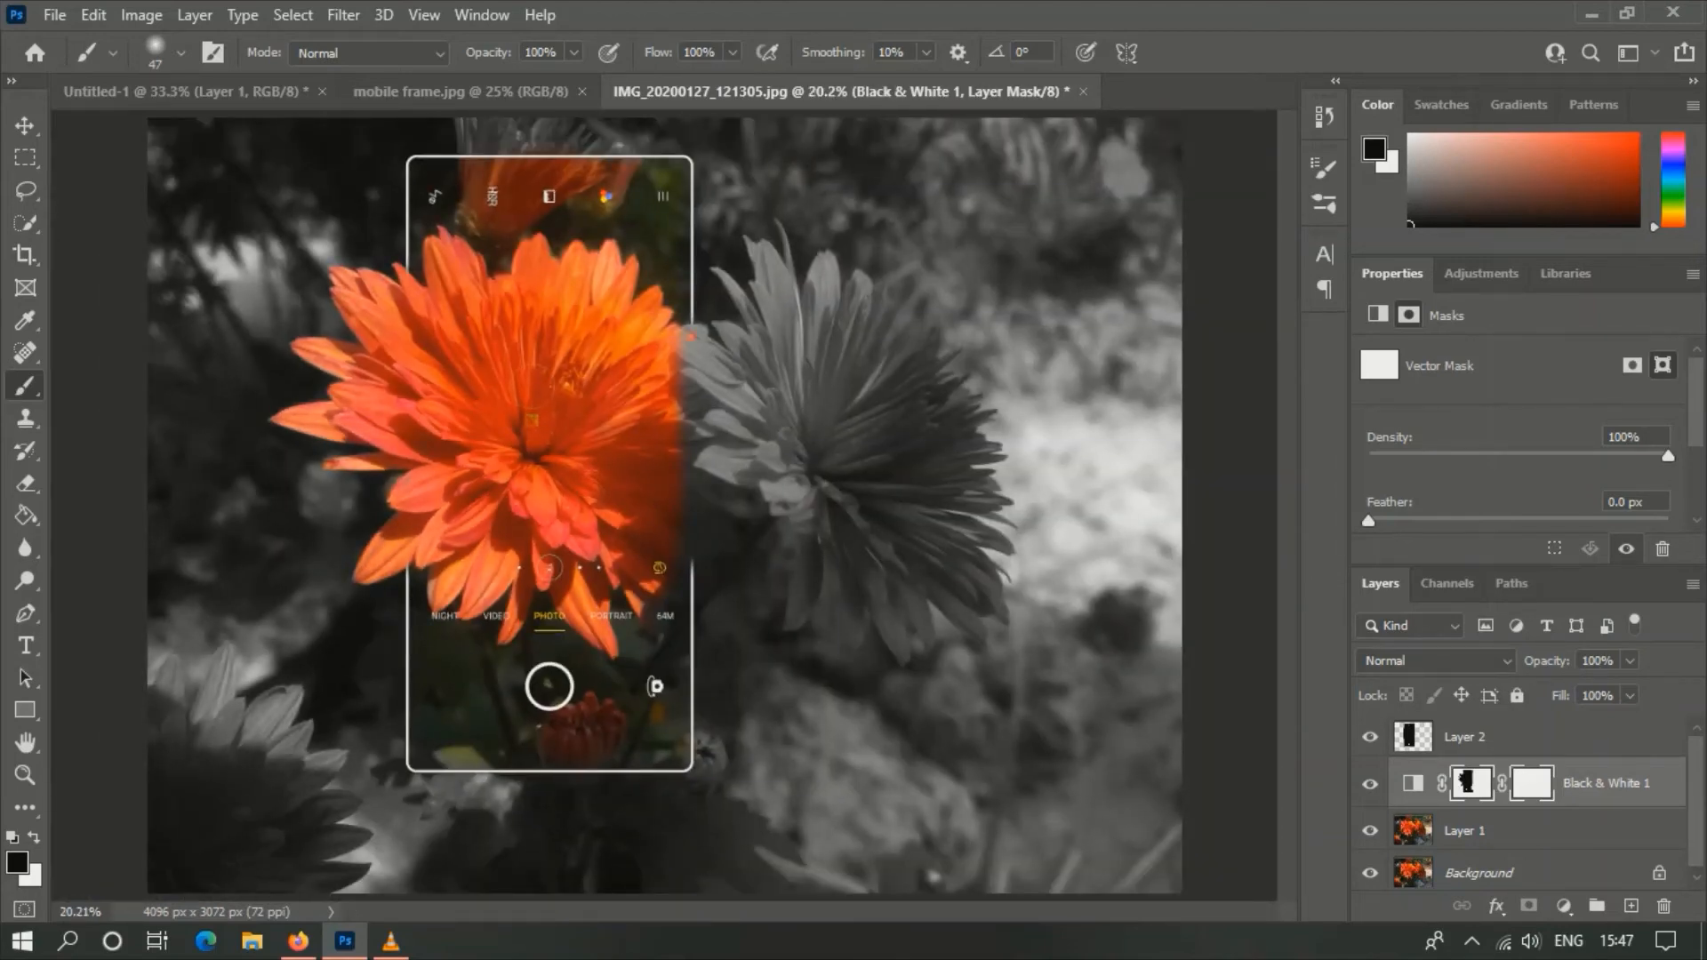
click(181, 53)
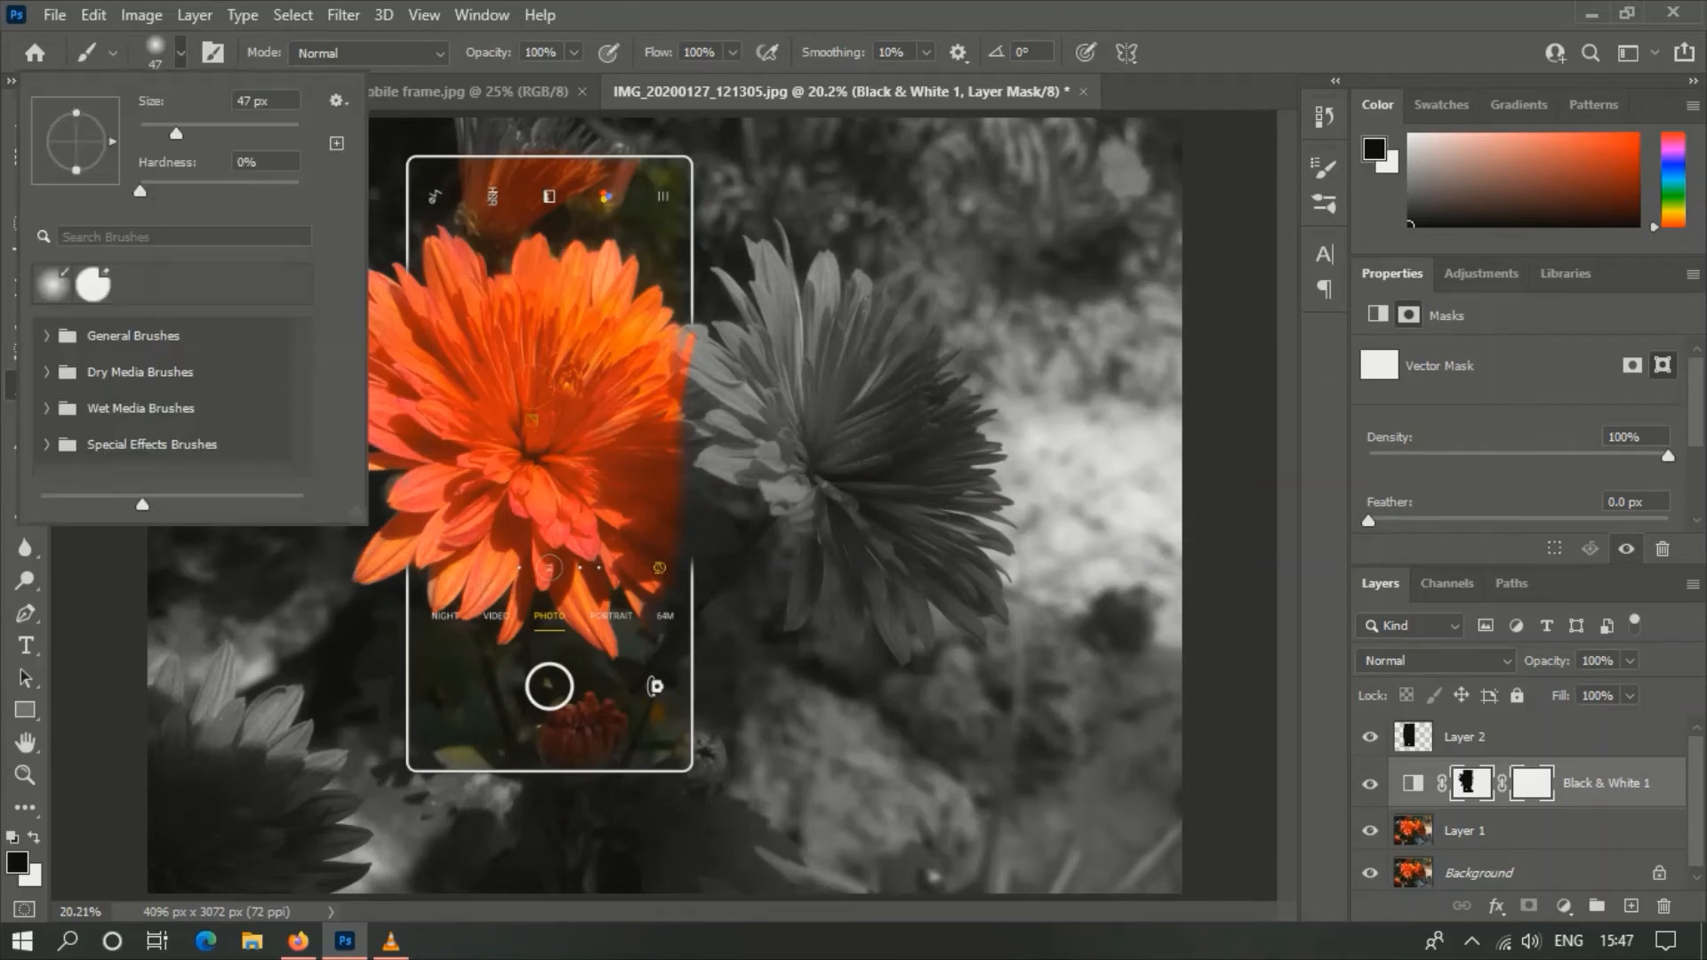
drag(176, 134, 219, 133)
key(Return)
click(180, 52)
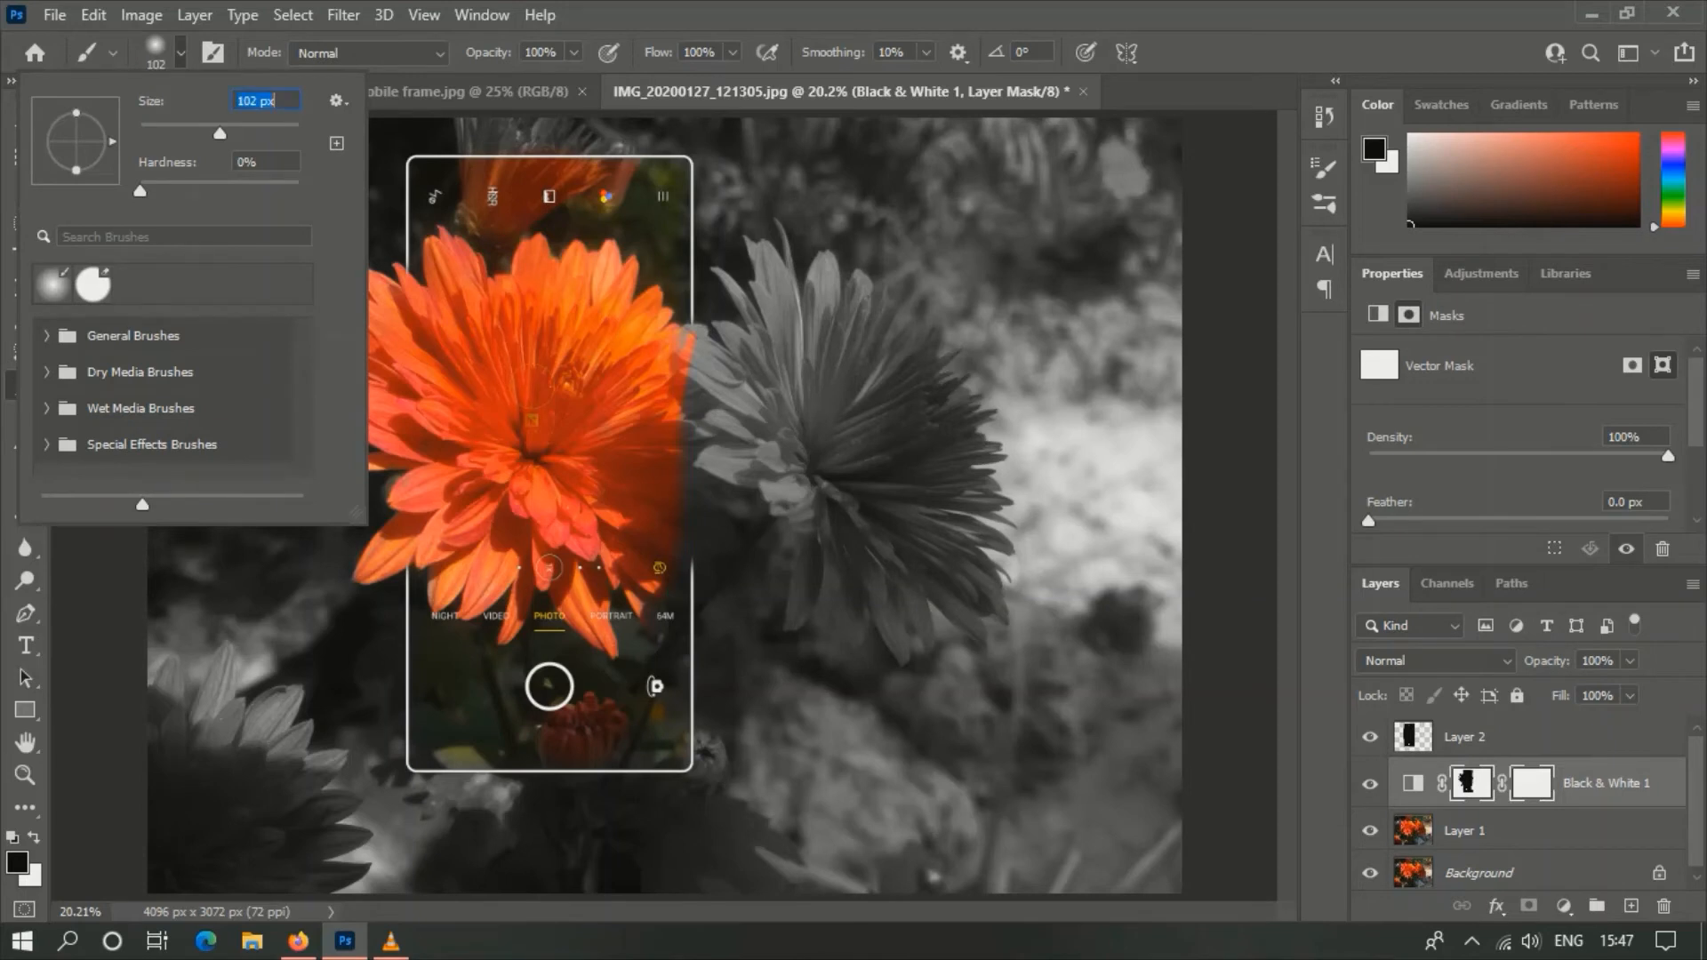
key(Return)
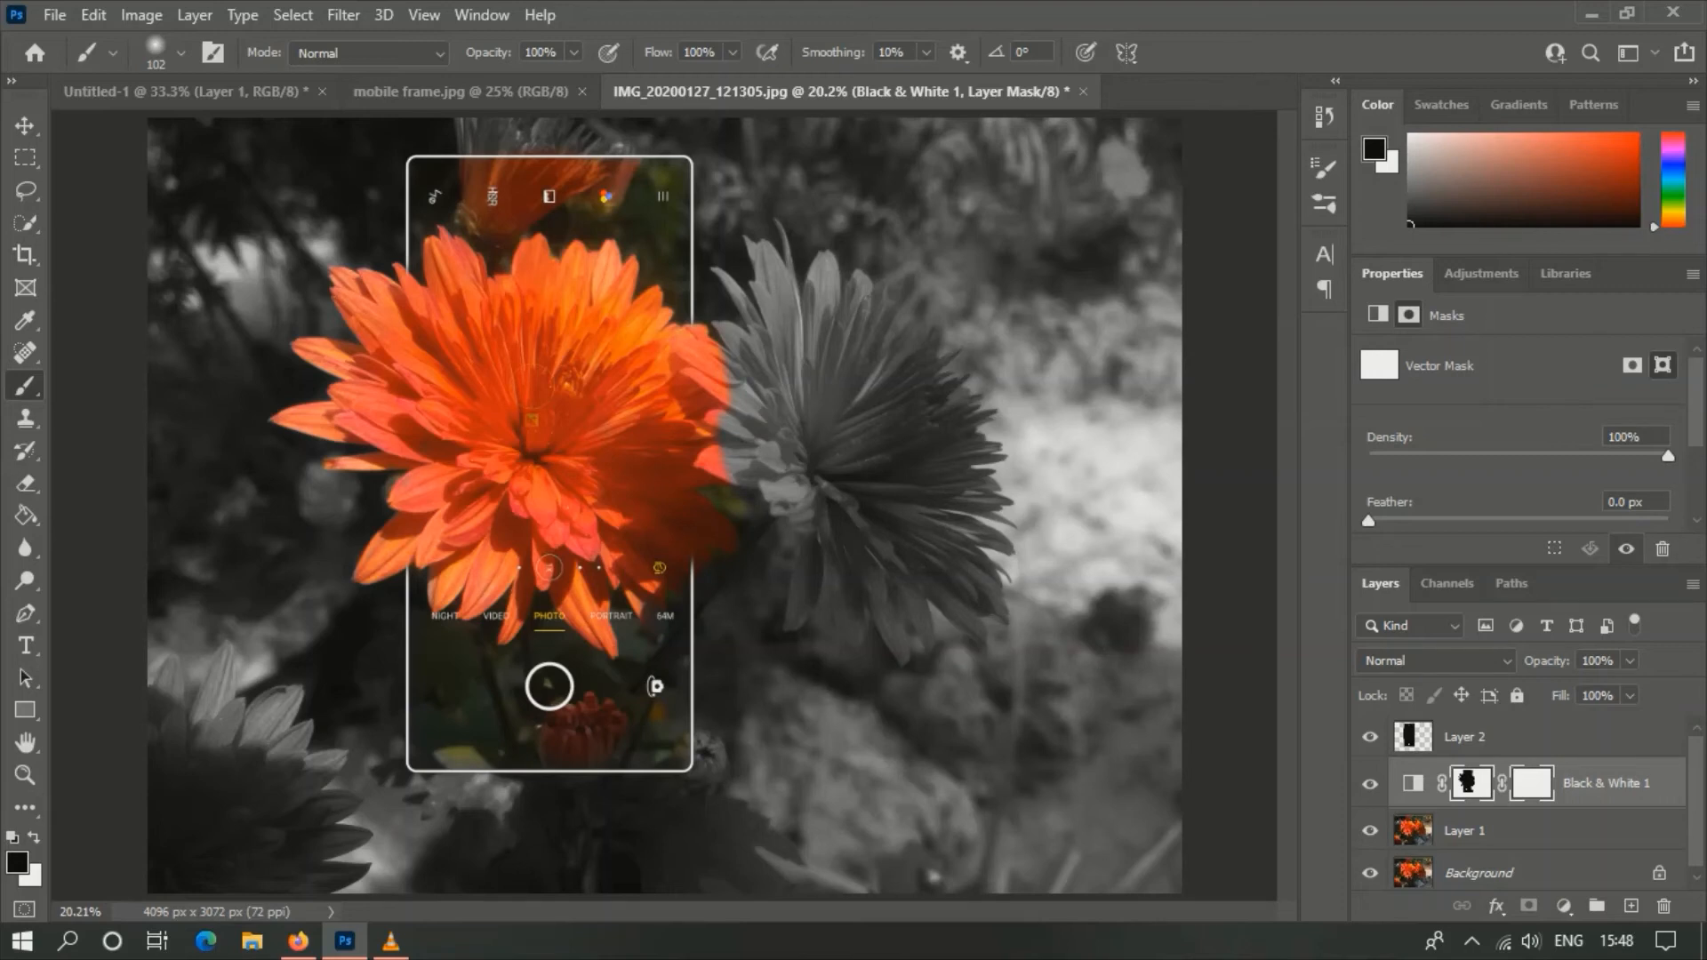
key(x)
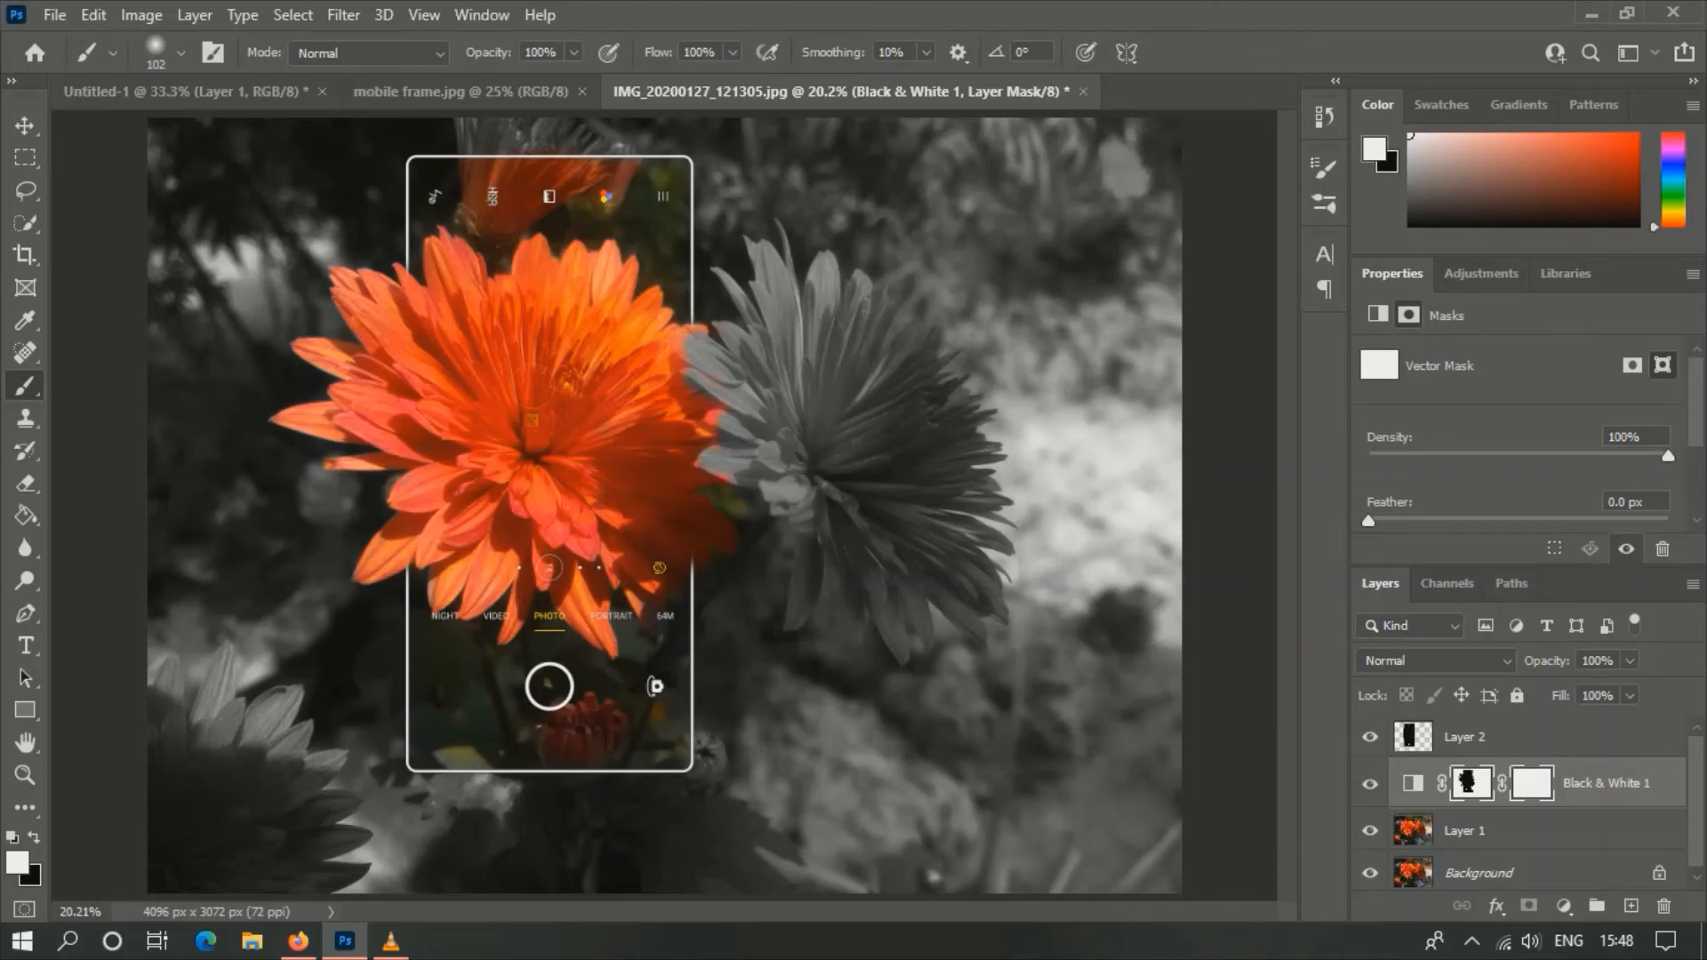
- Switch the mask paint colour to black and restore colour in the front flower's petals that overlap the neighbouring grey flower
key(ctrl+plus)
key(ctrl+plus)
key(ctrl+plus)
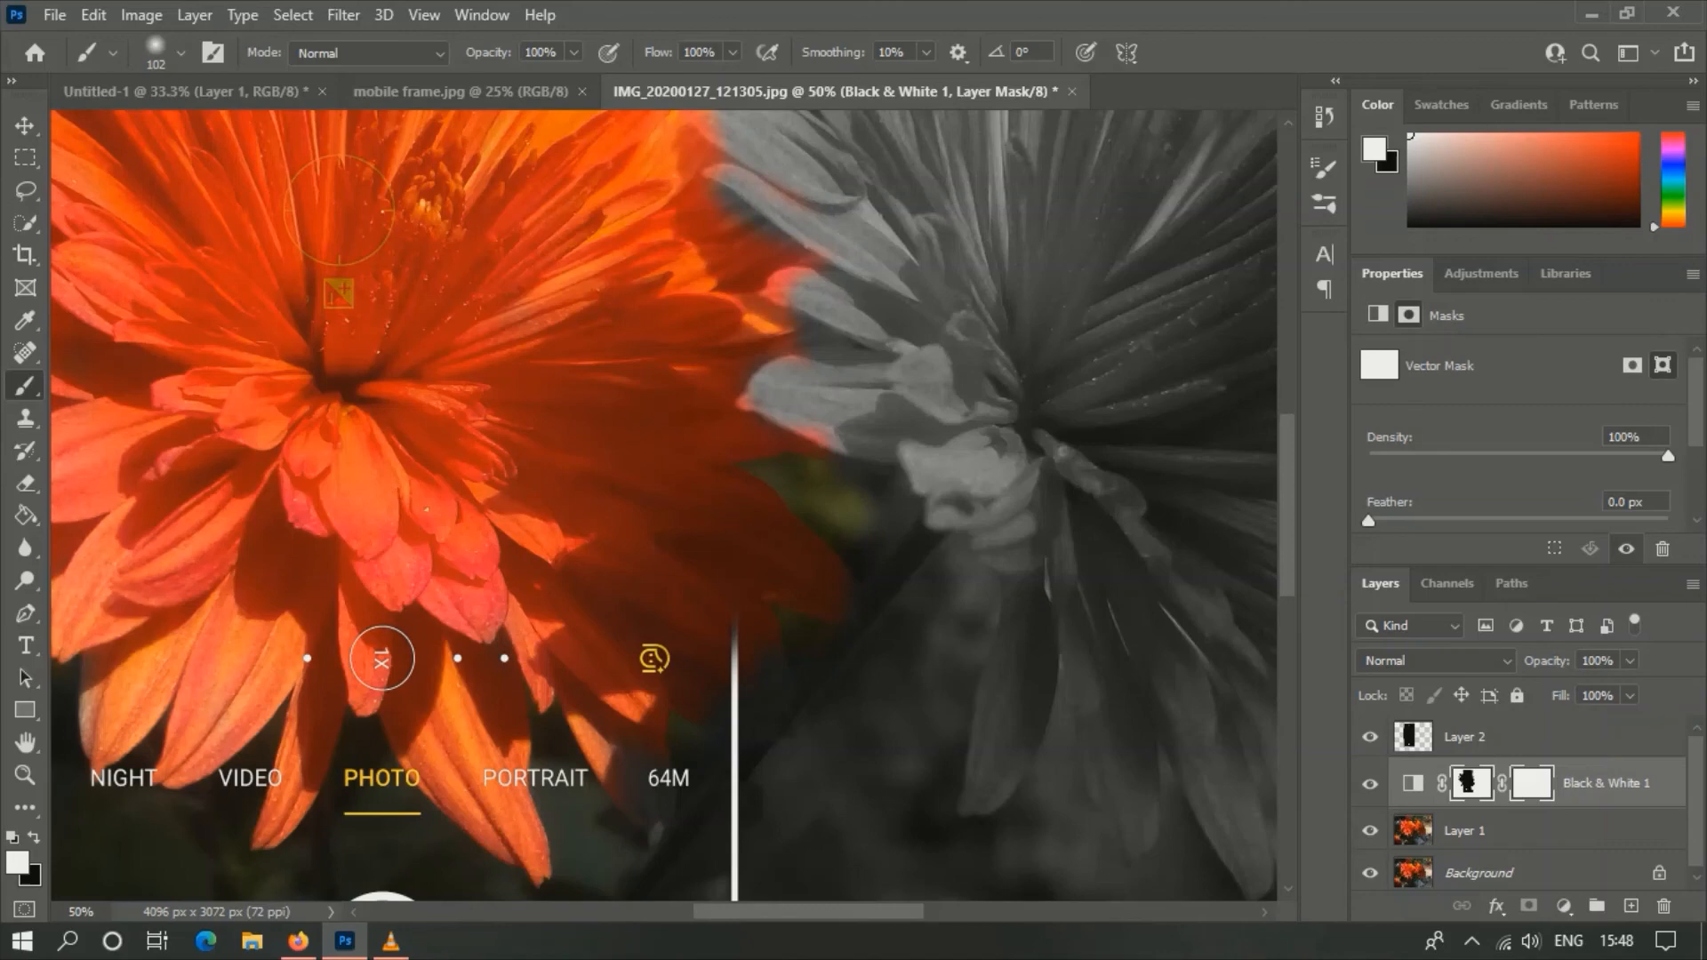
drag(663, 505, 613, 564)
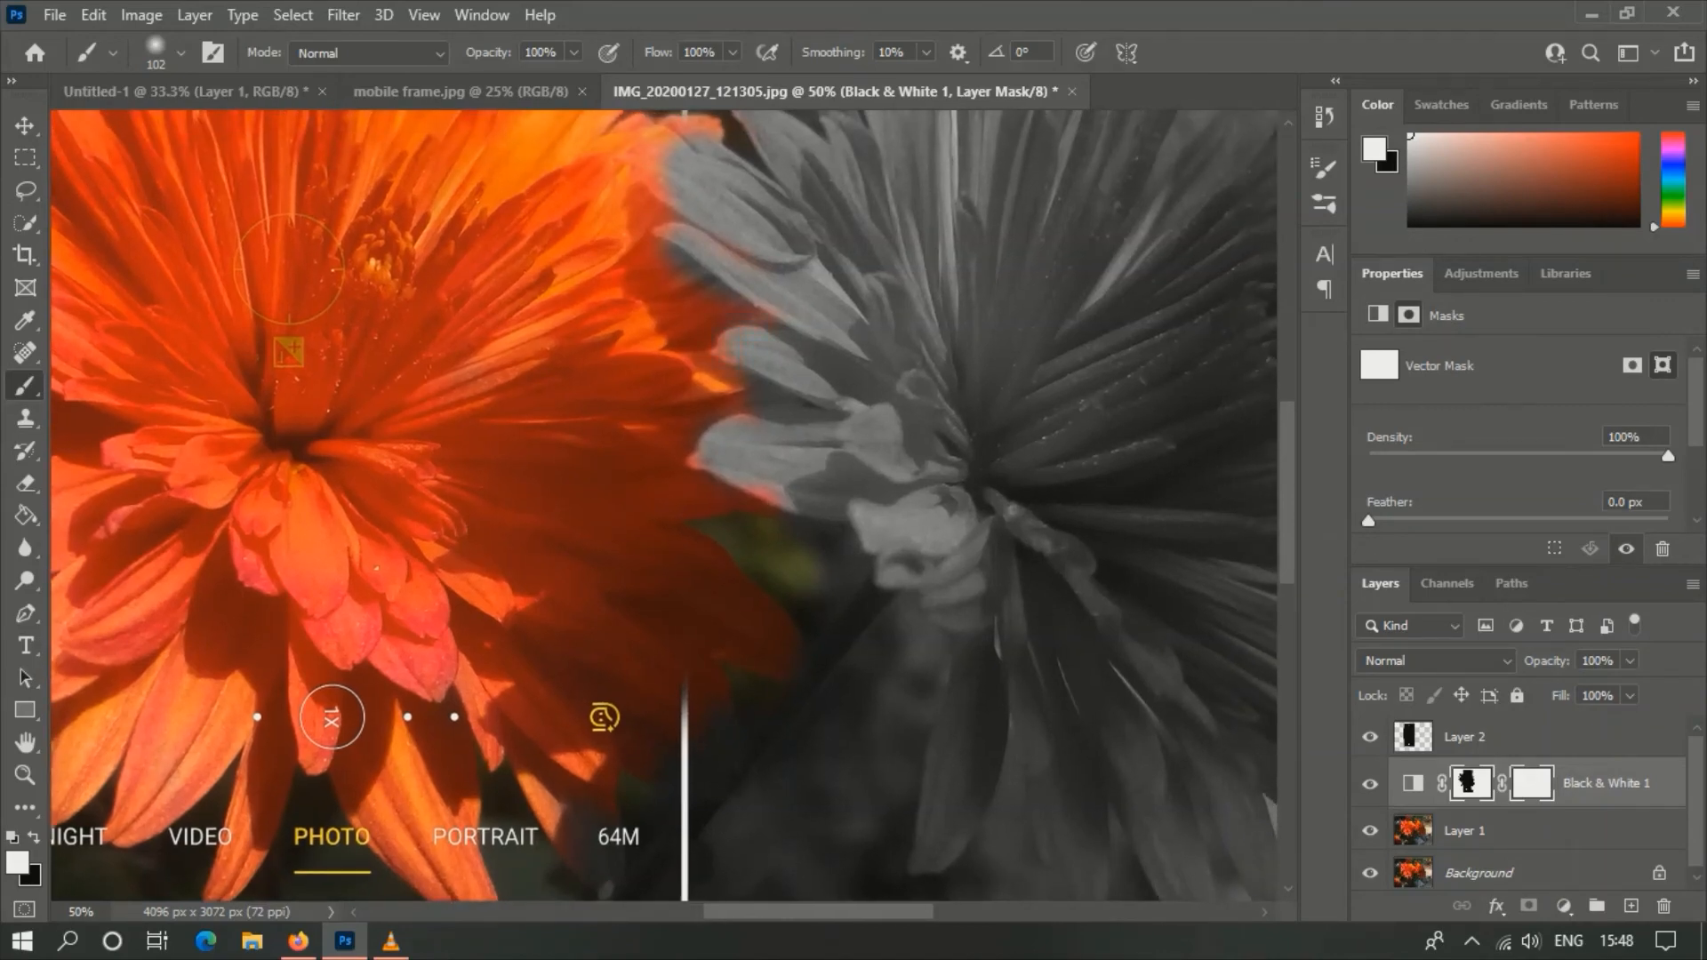
key(ctrl+0)
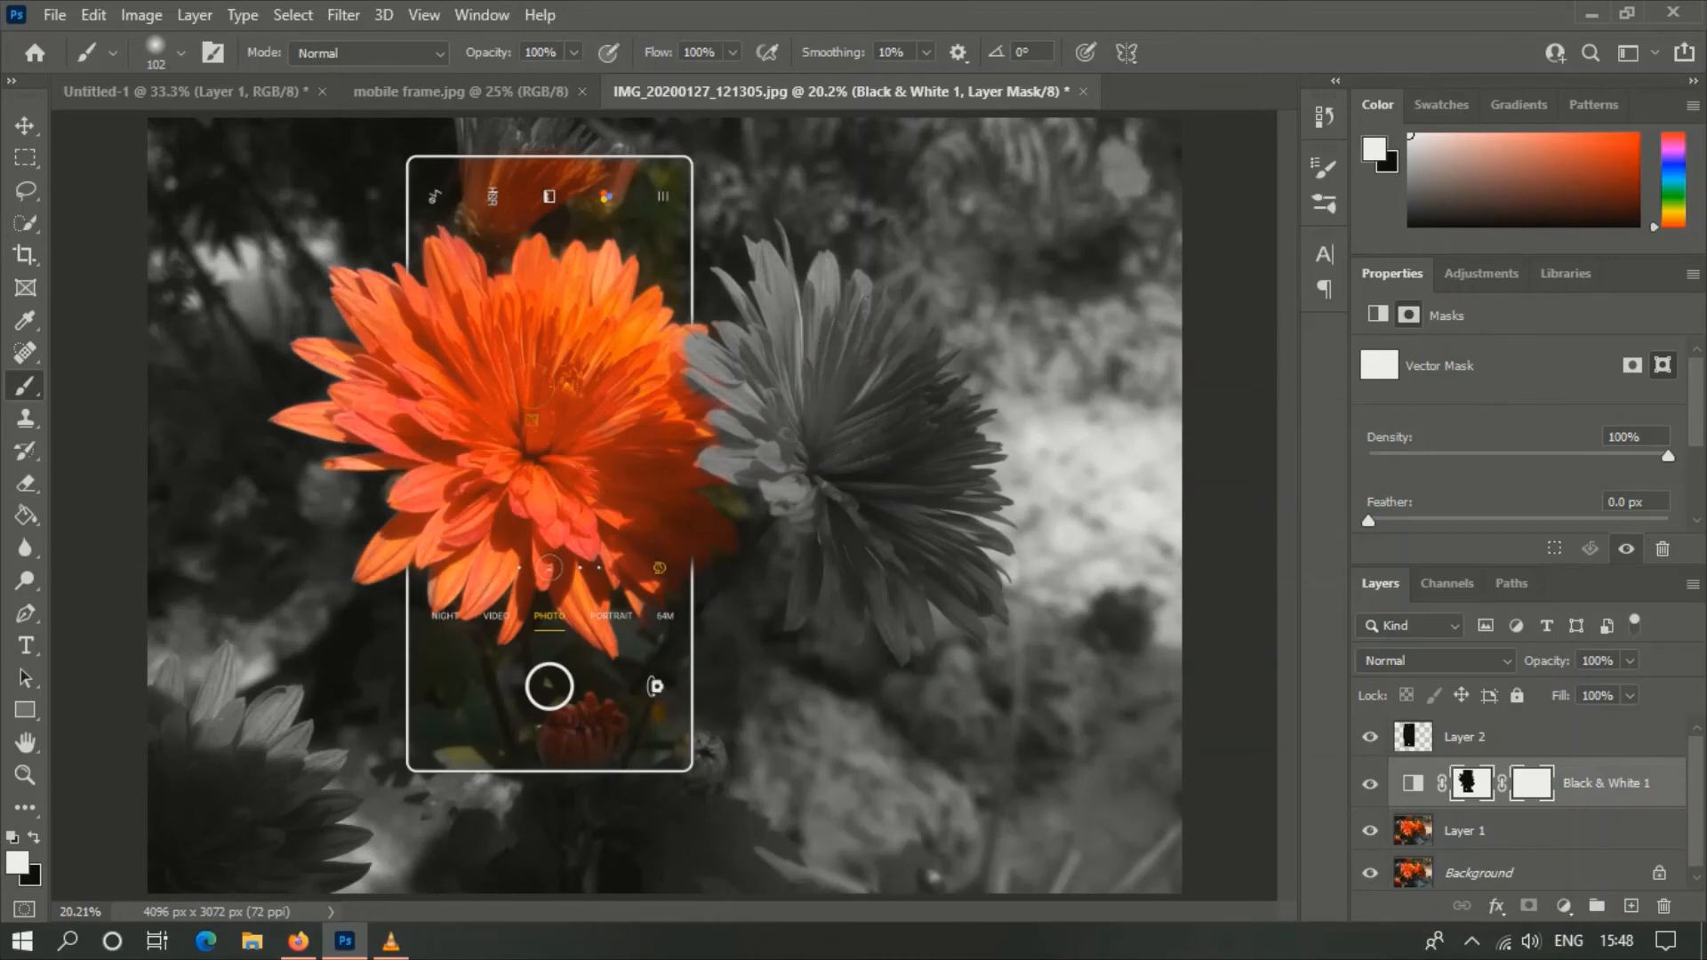
key(x)
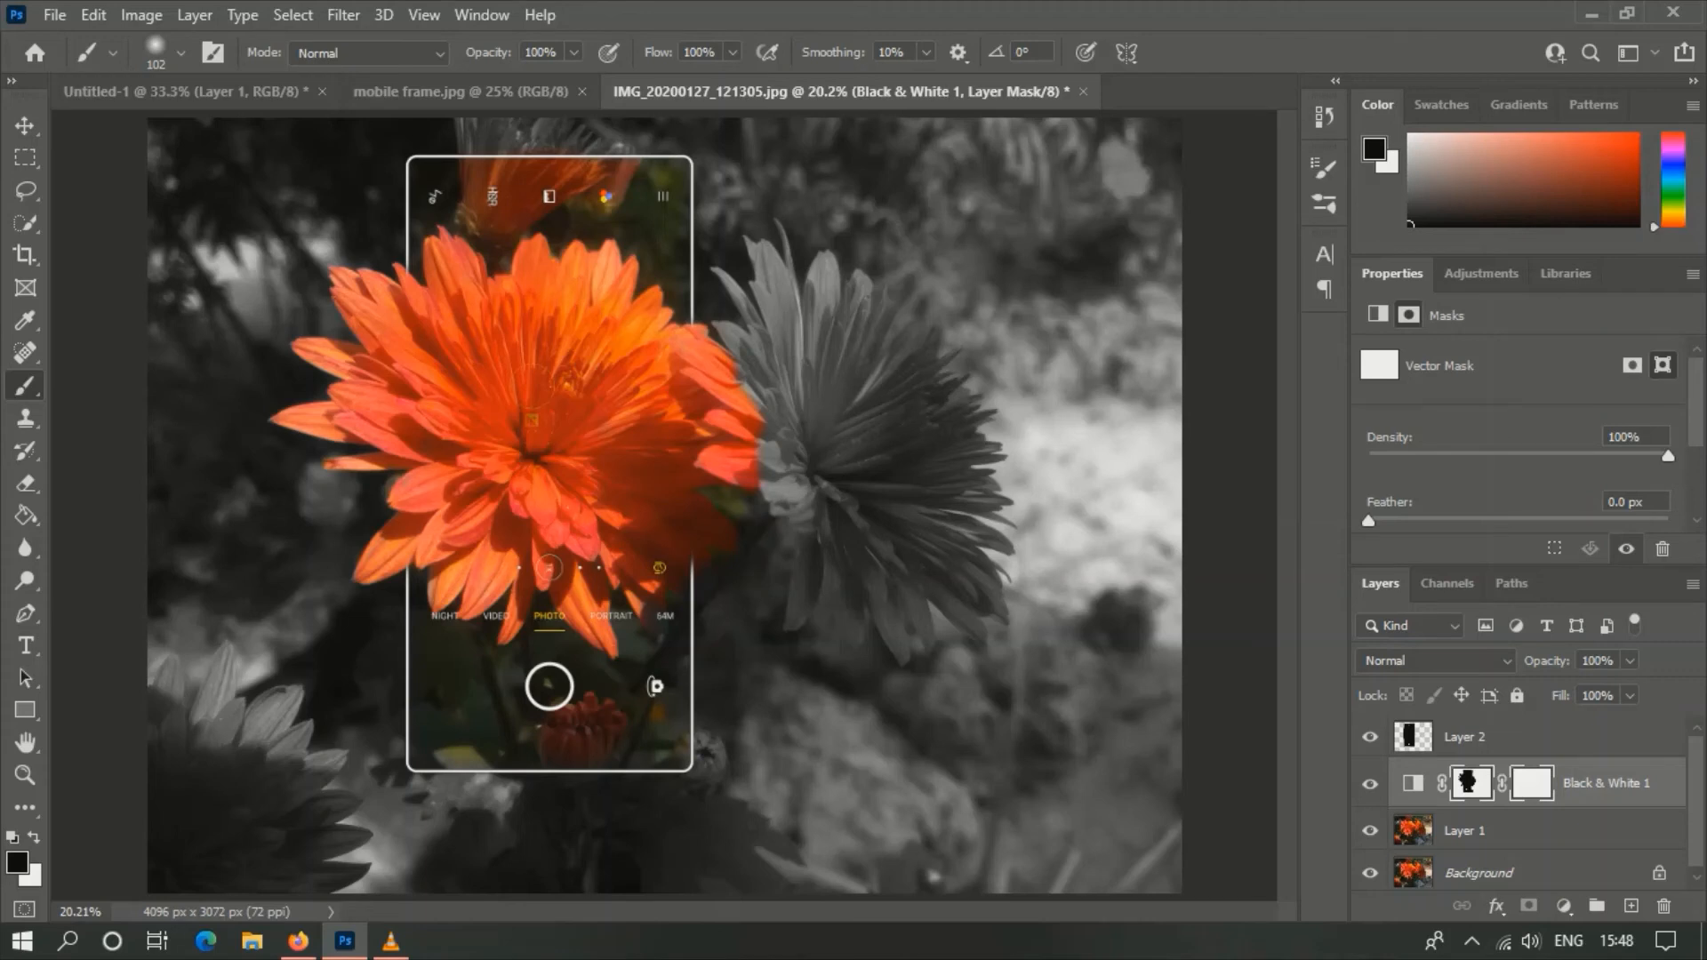
- Select all layers from Layer 2 down to Background and merge them into a single layer
click(24, 126)
click(1490, 736)
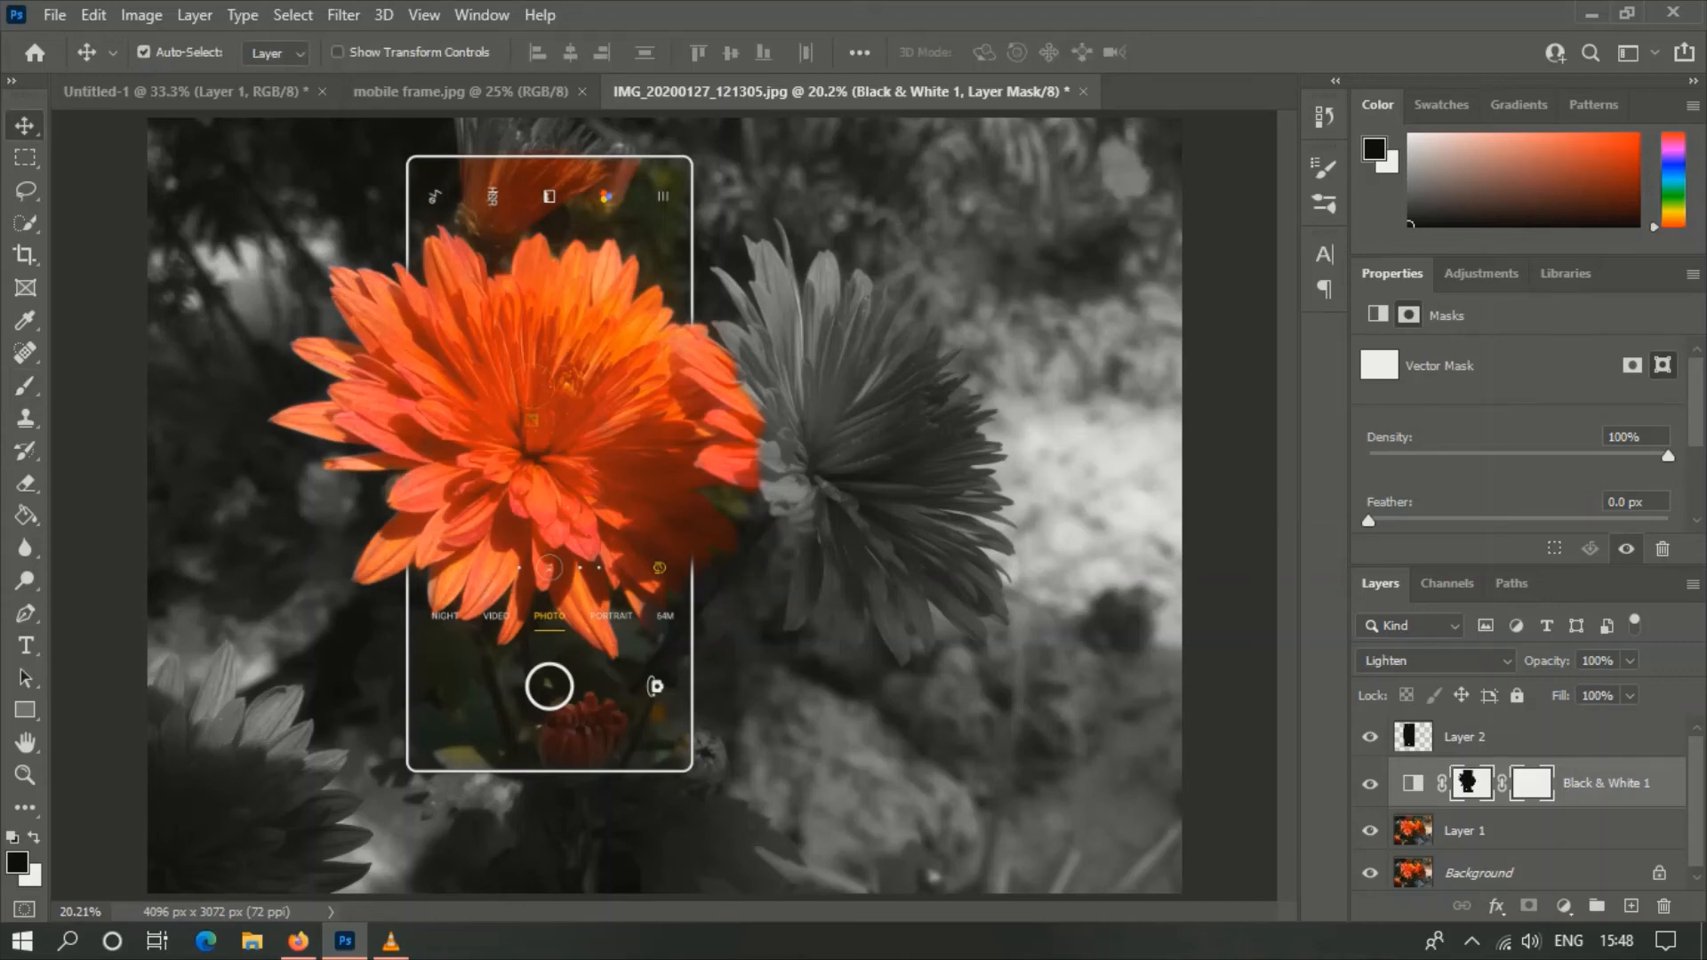
shift+click(1547, 869)
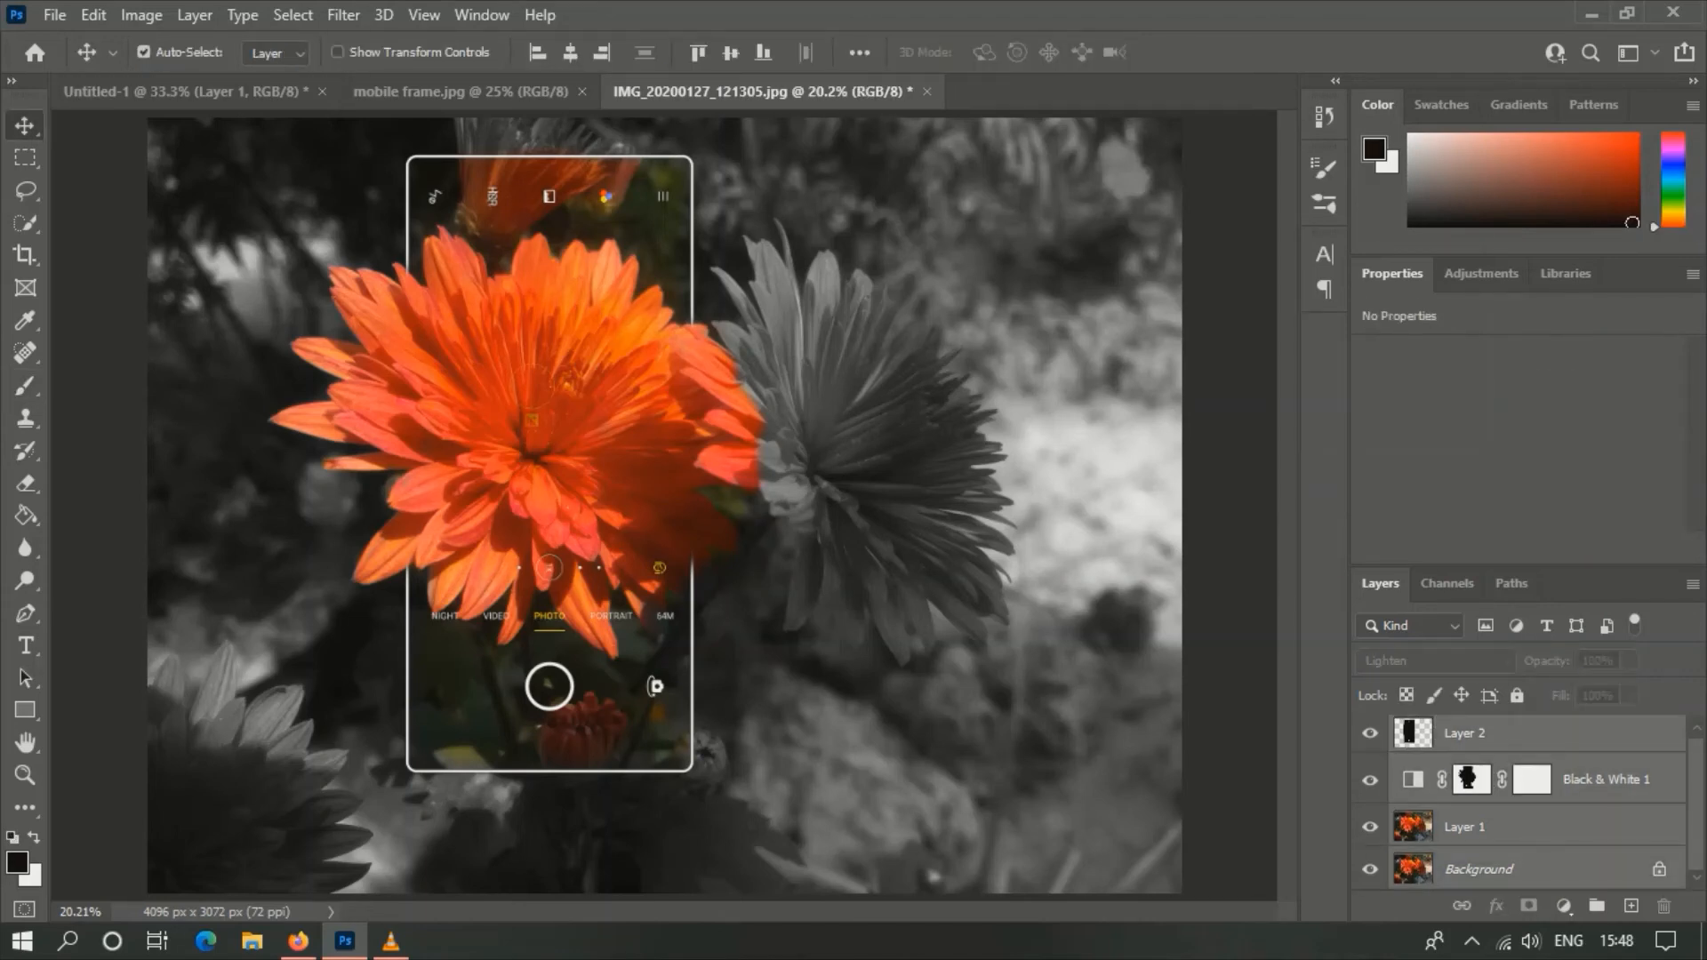
right_click(1548, 861)
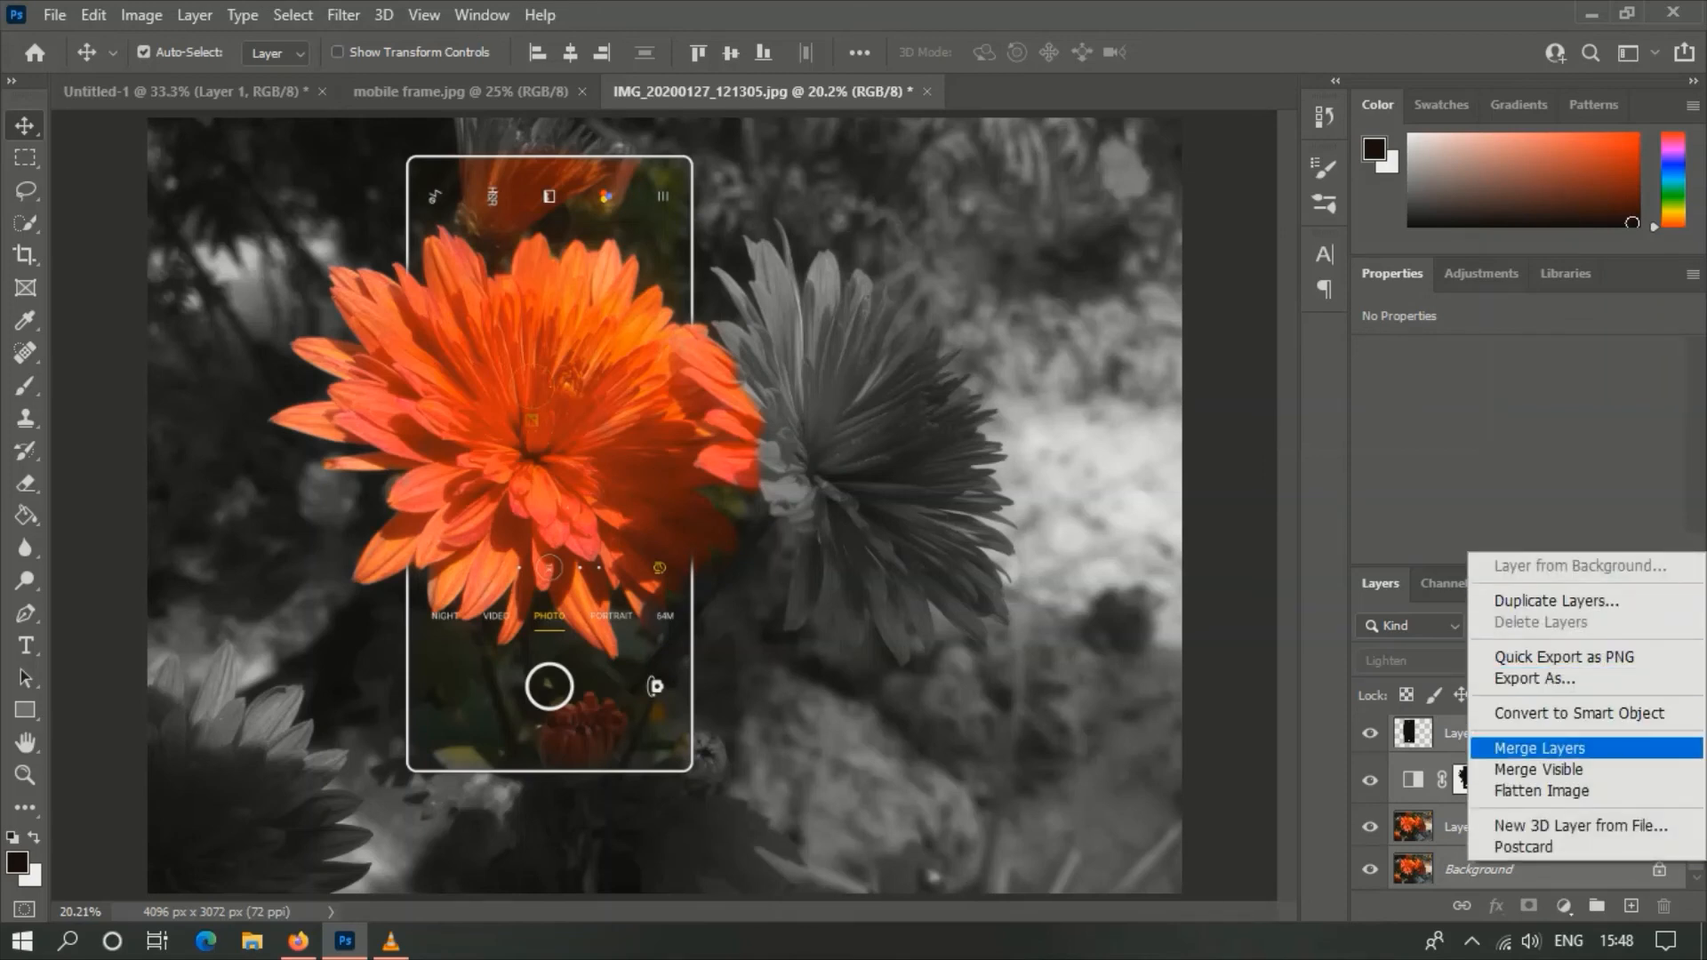
click(1540, 747)
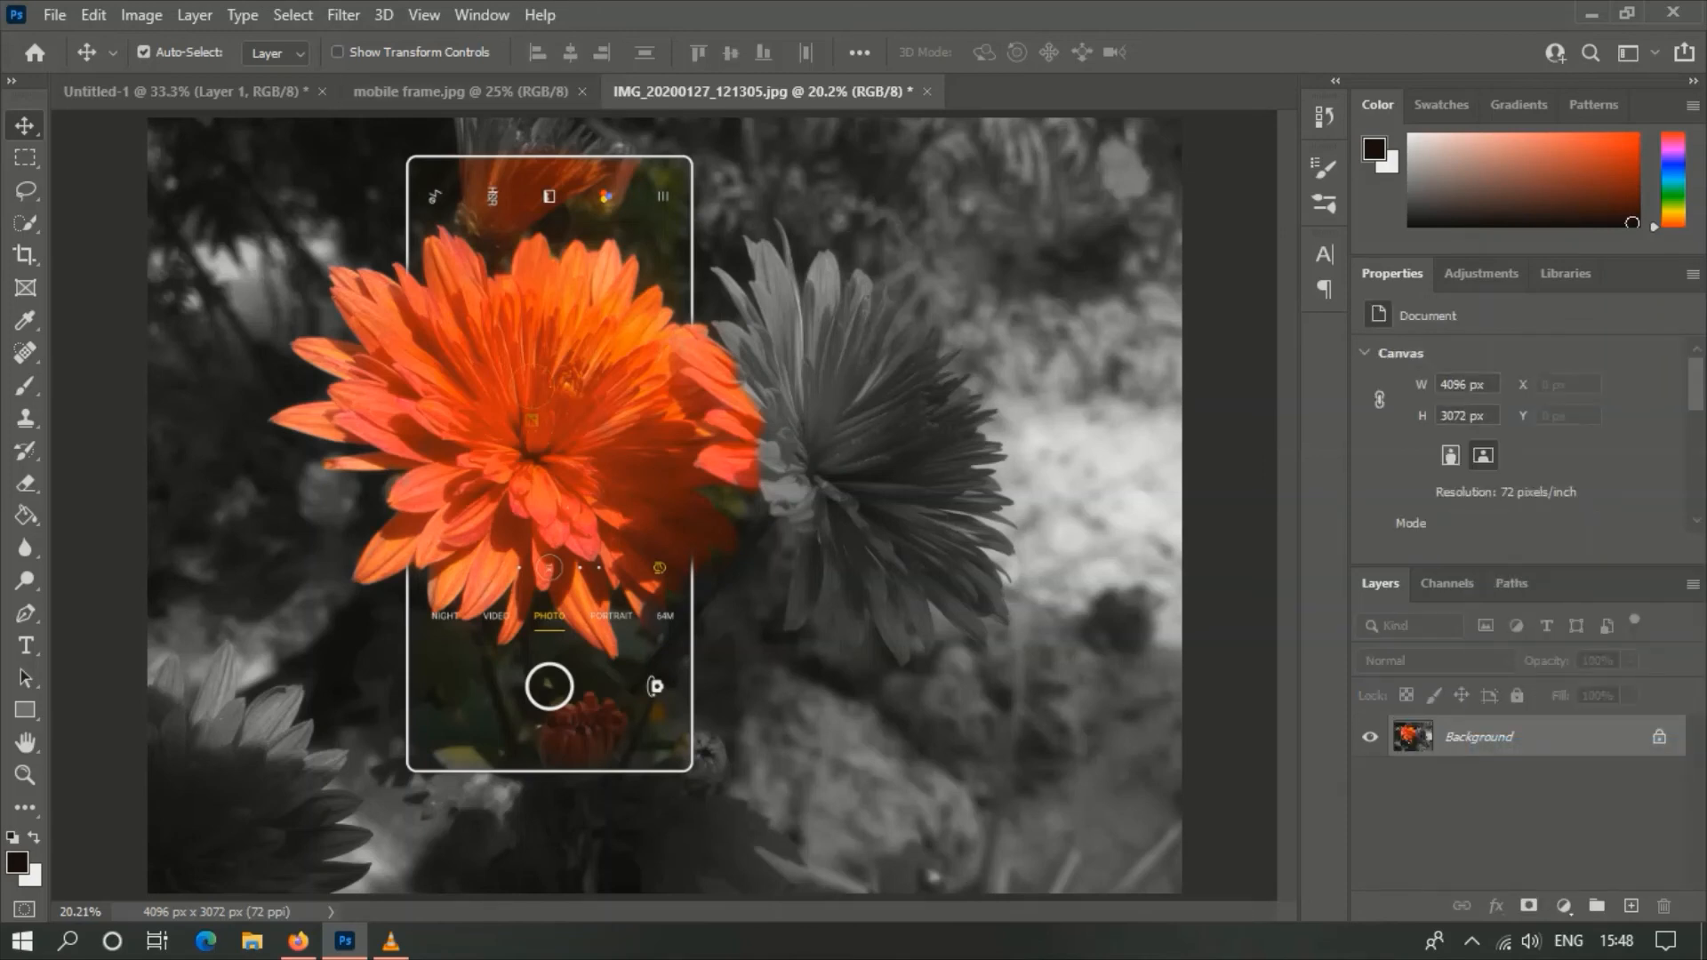
- Open the Camera Raw Filter on the merged image and add a dark vignette with a negative Vignetting value
click(294, 15)
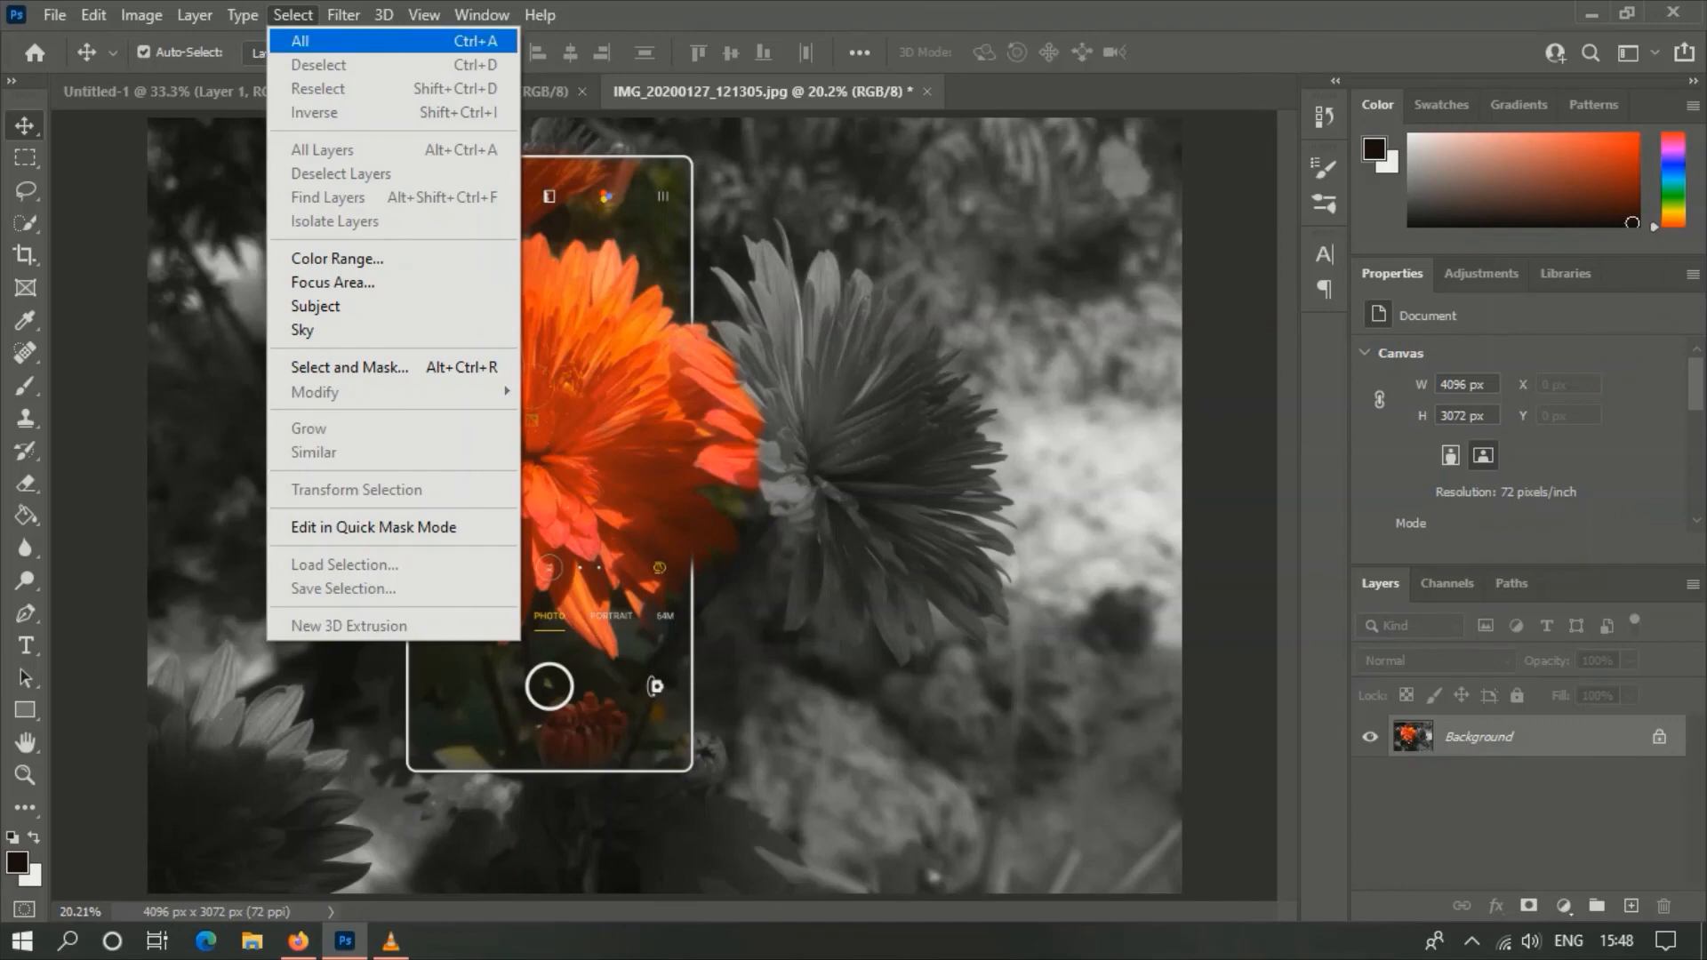
mouse_move(343, 15)
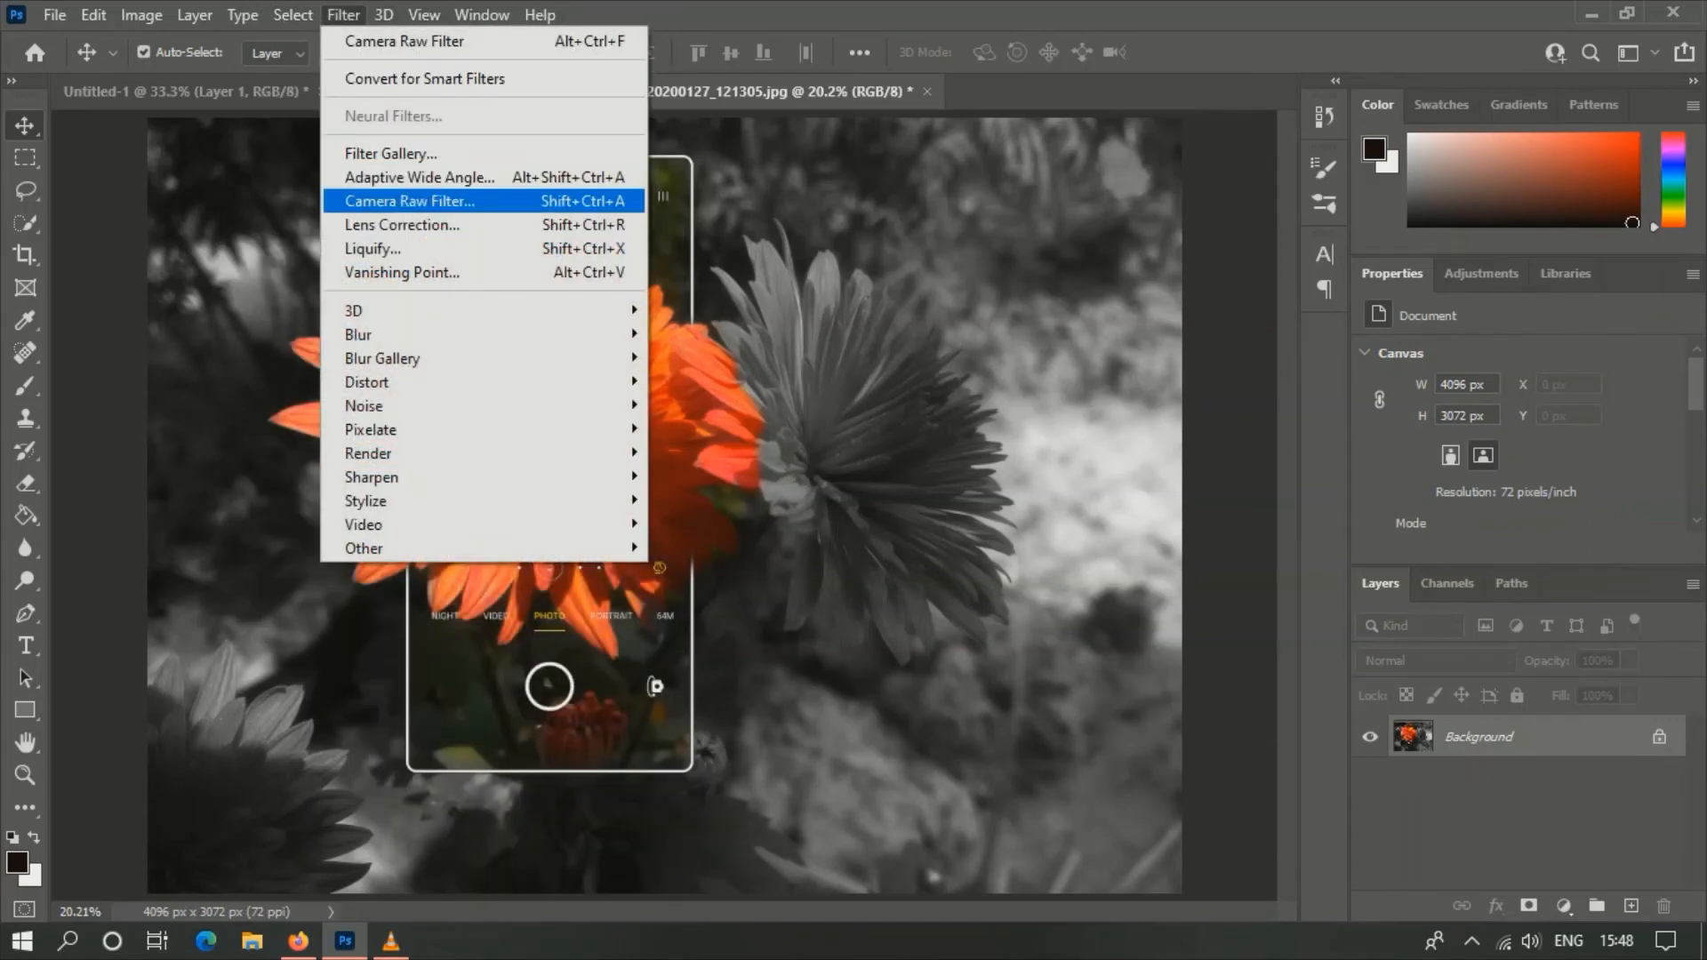
click(409, 201)
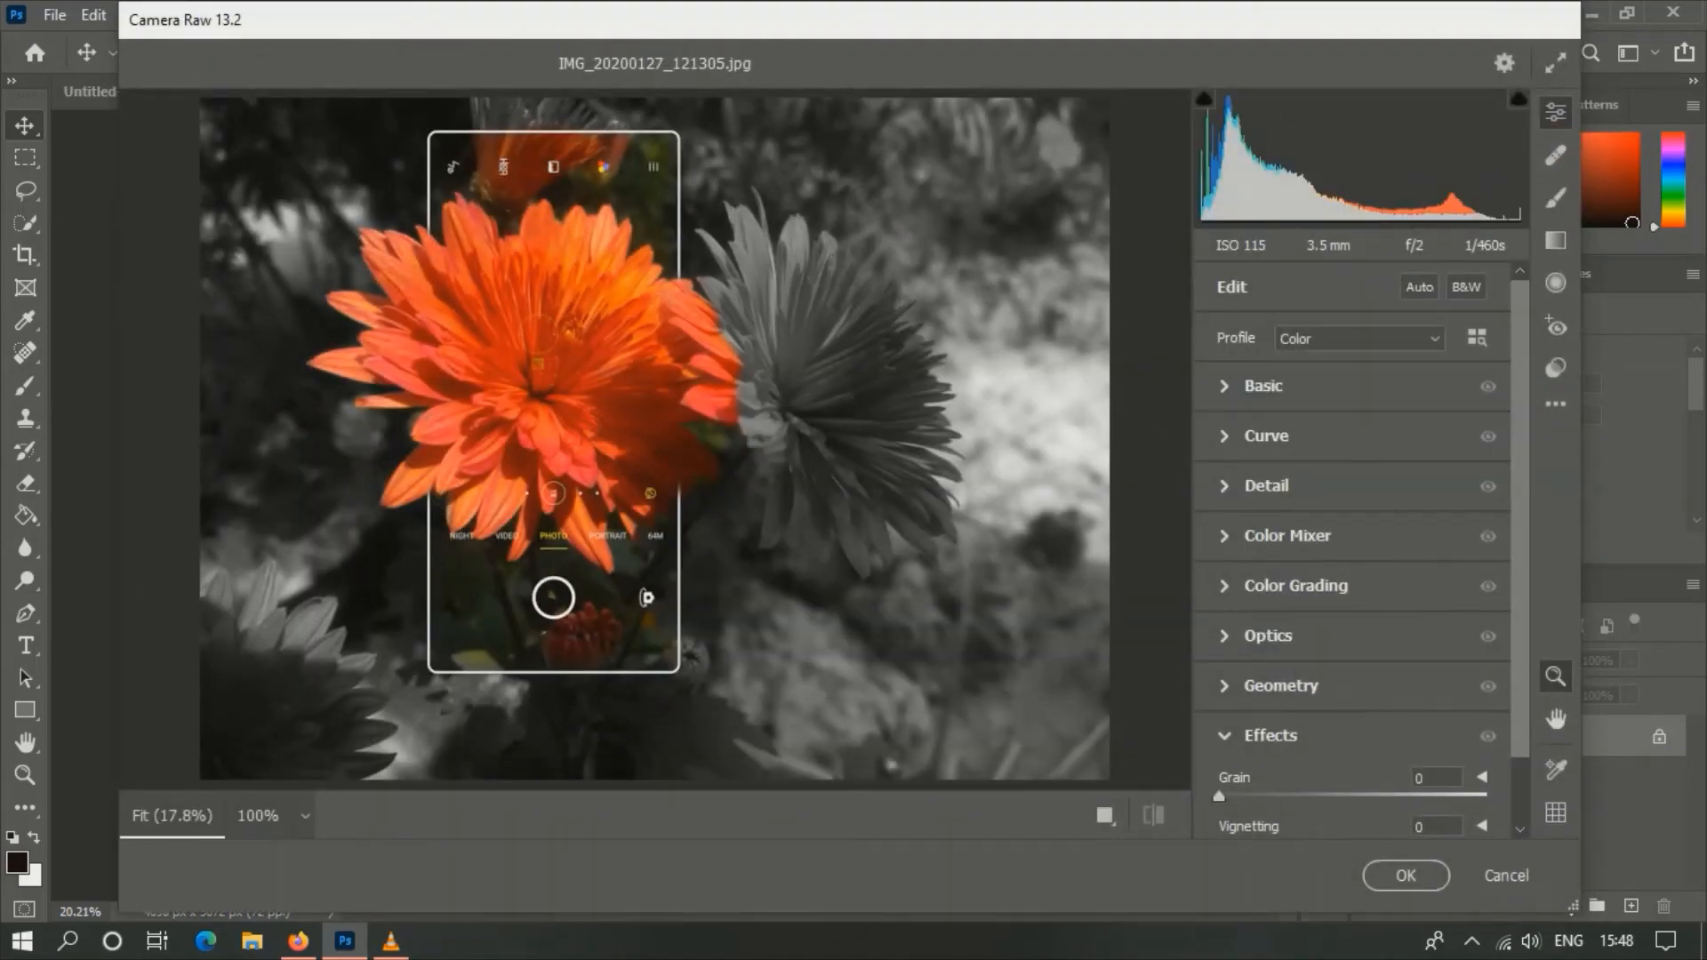
scroll(1352, 524, down, 2)
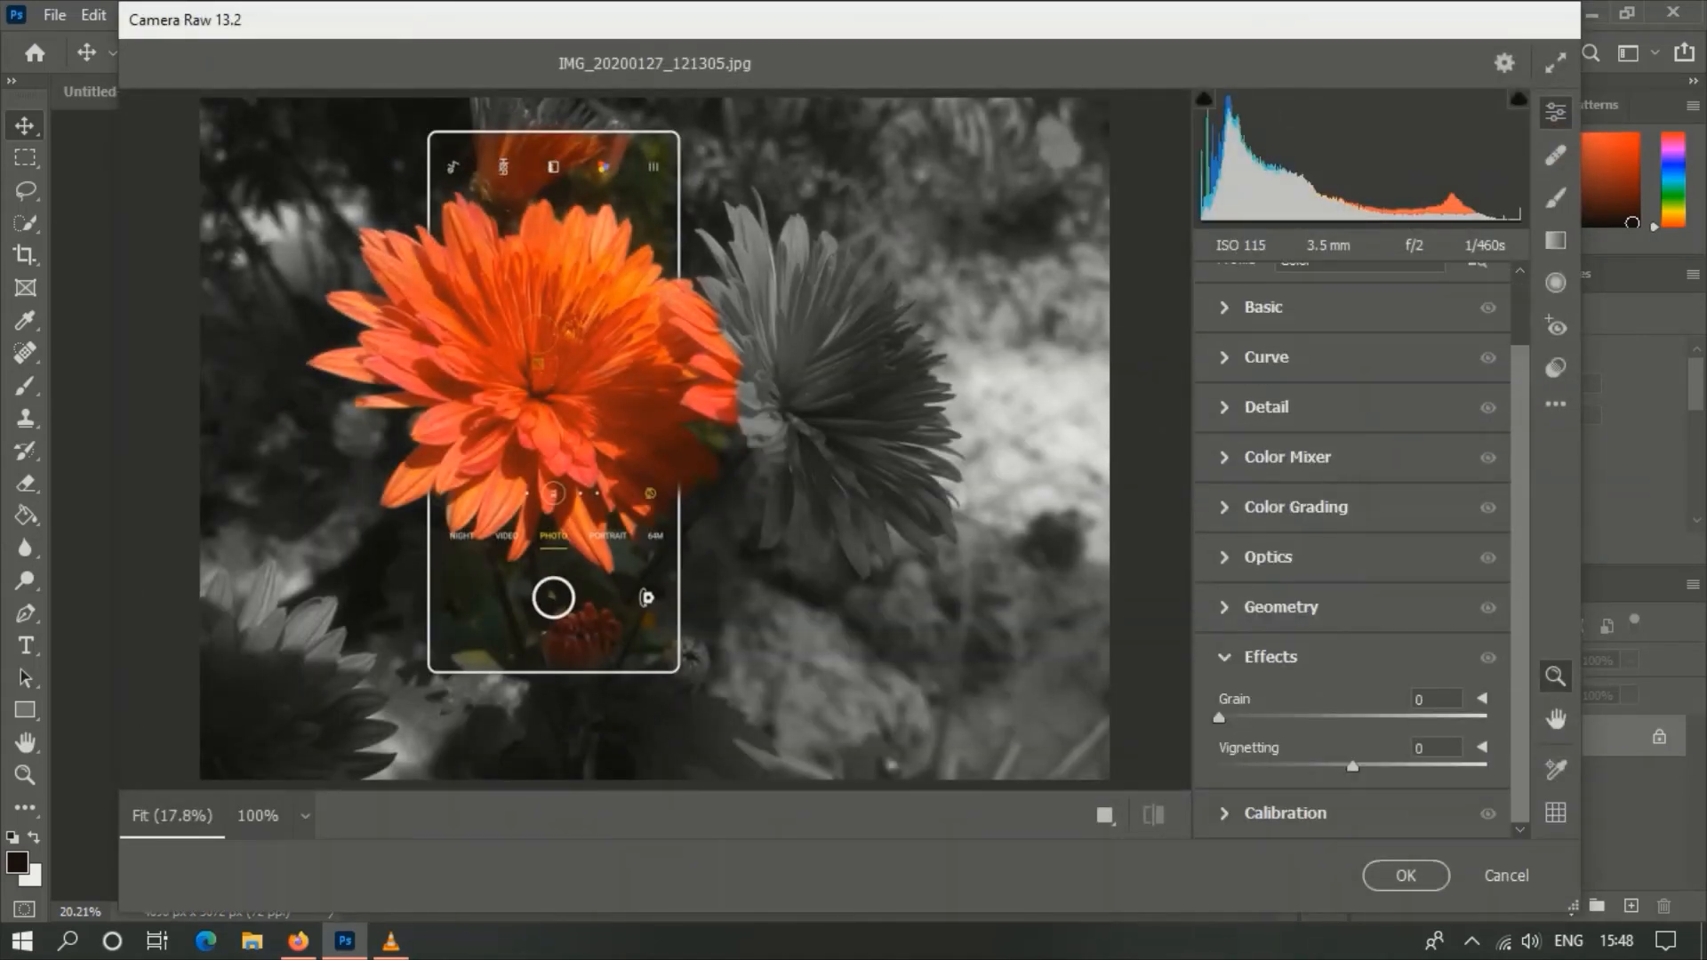
drag(1353, 766, 1270, 766)
- Set Contrast to +18, Shadows to -29, Exposure to +0.20 and Clarity to +20 in the Basic adjustments, and apply the filter
scroll(1352, 552, up, 1)
click(1262, 368)
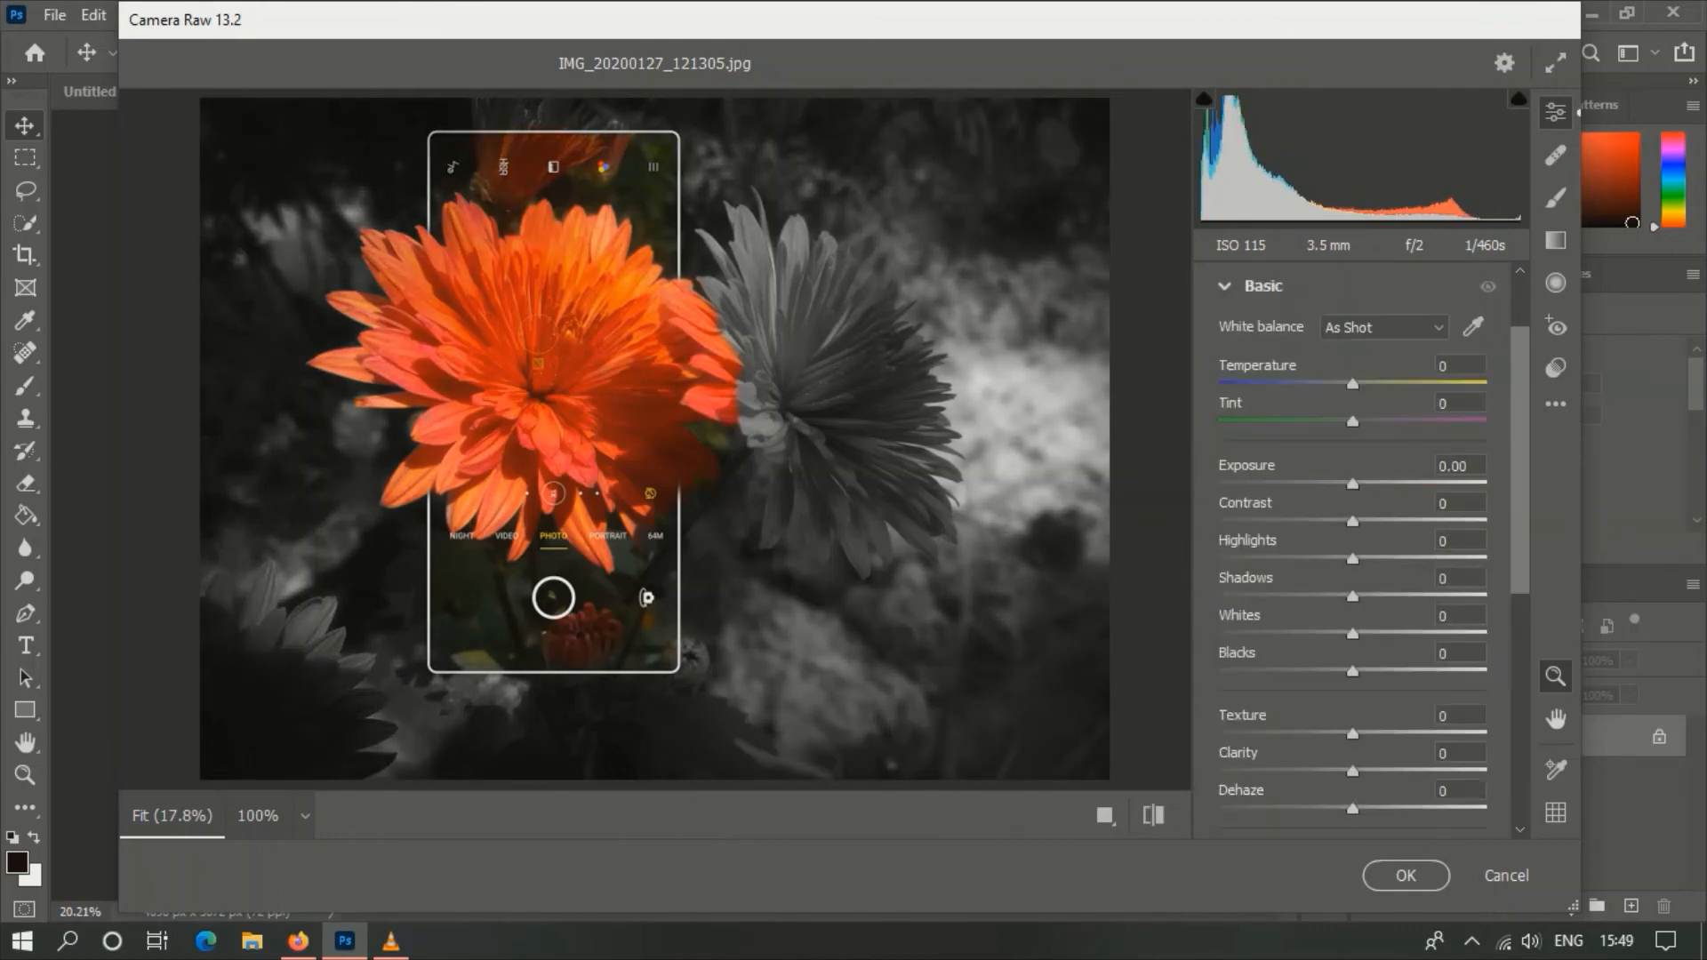
scroll(1352, 552, down, 1)
drag(1352, 460, 1377, 461)
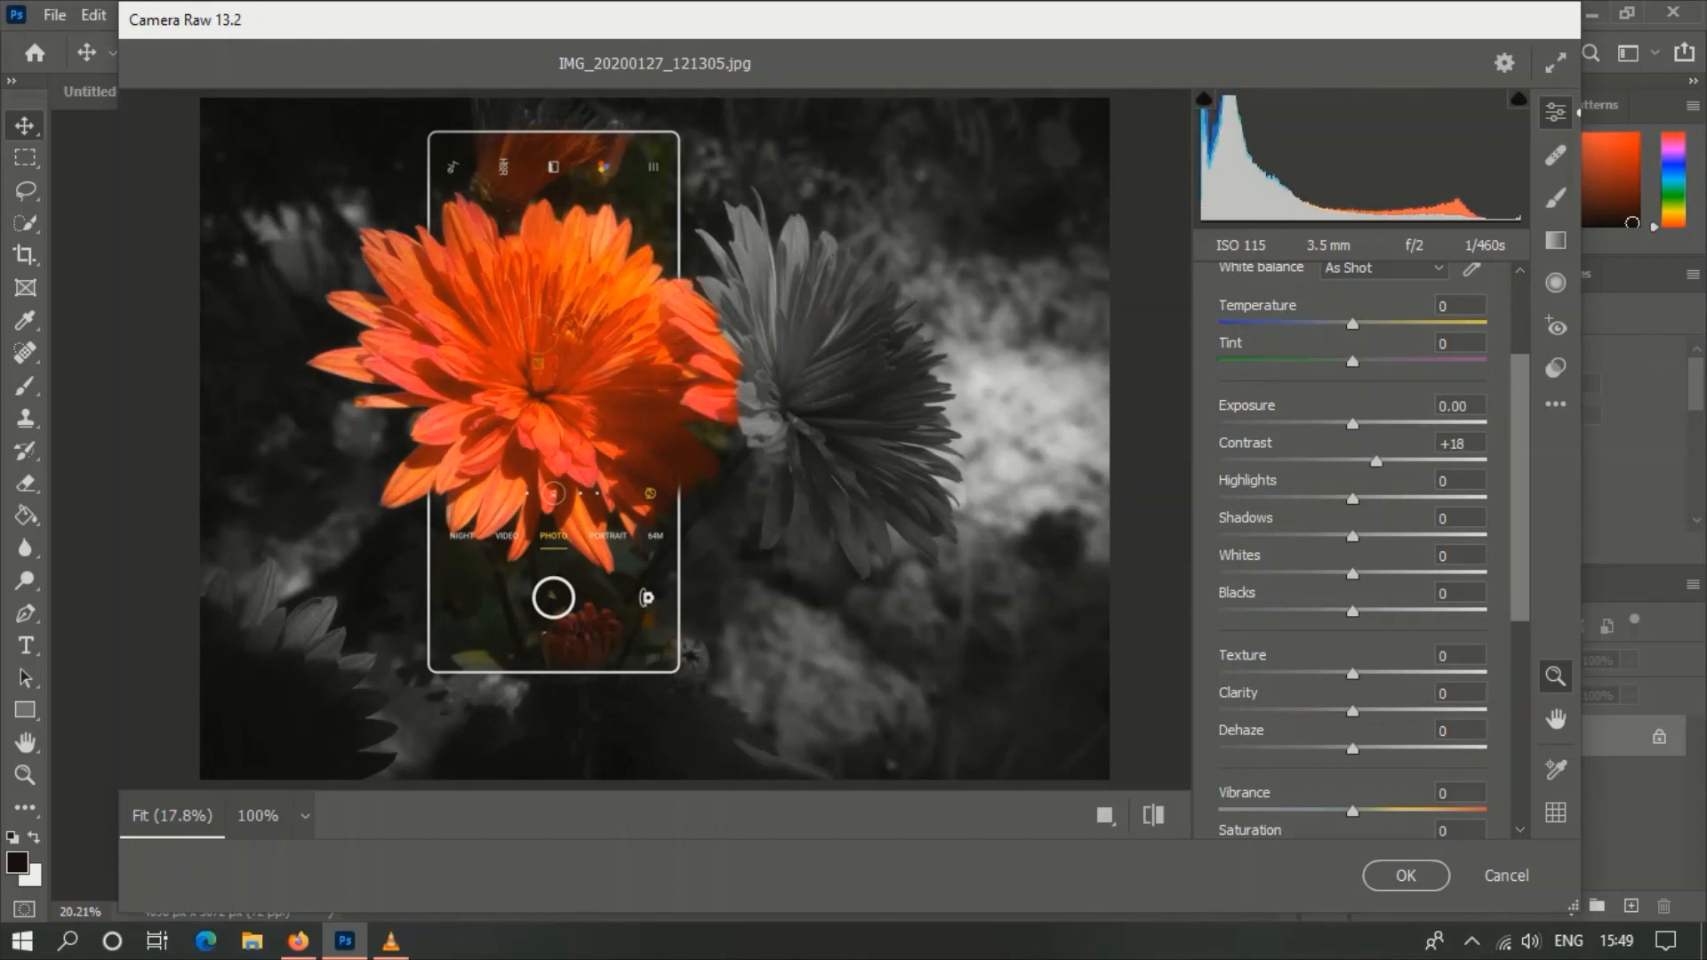
drag(1353, 536, 1315, 536)
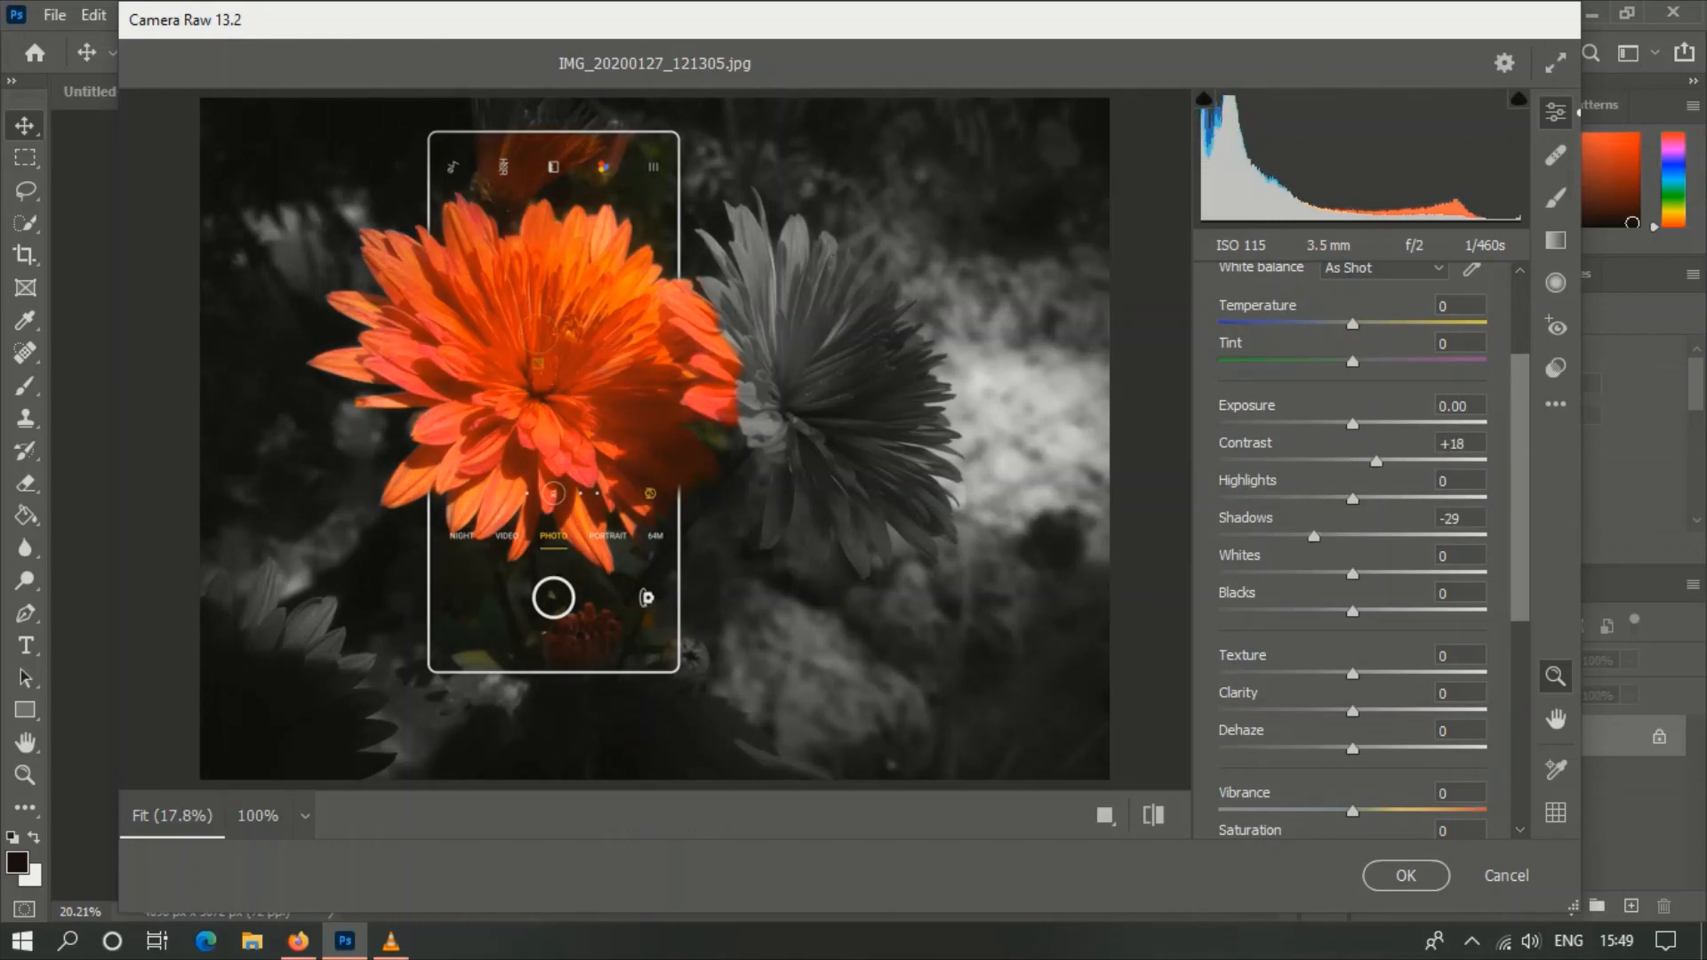
drag(1352, 424, 1359, 424)
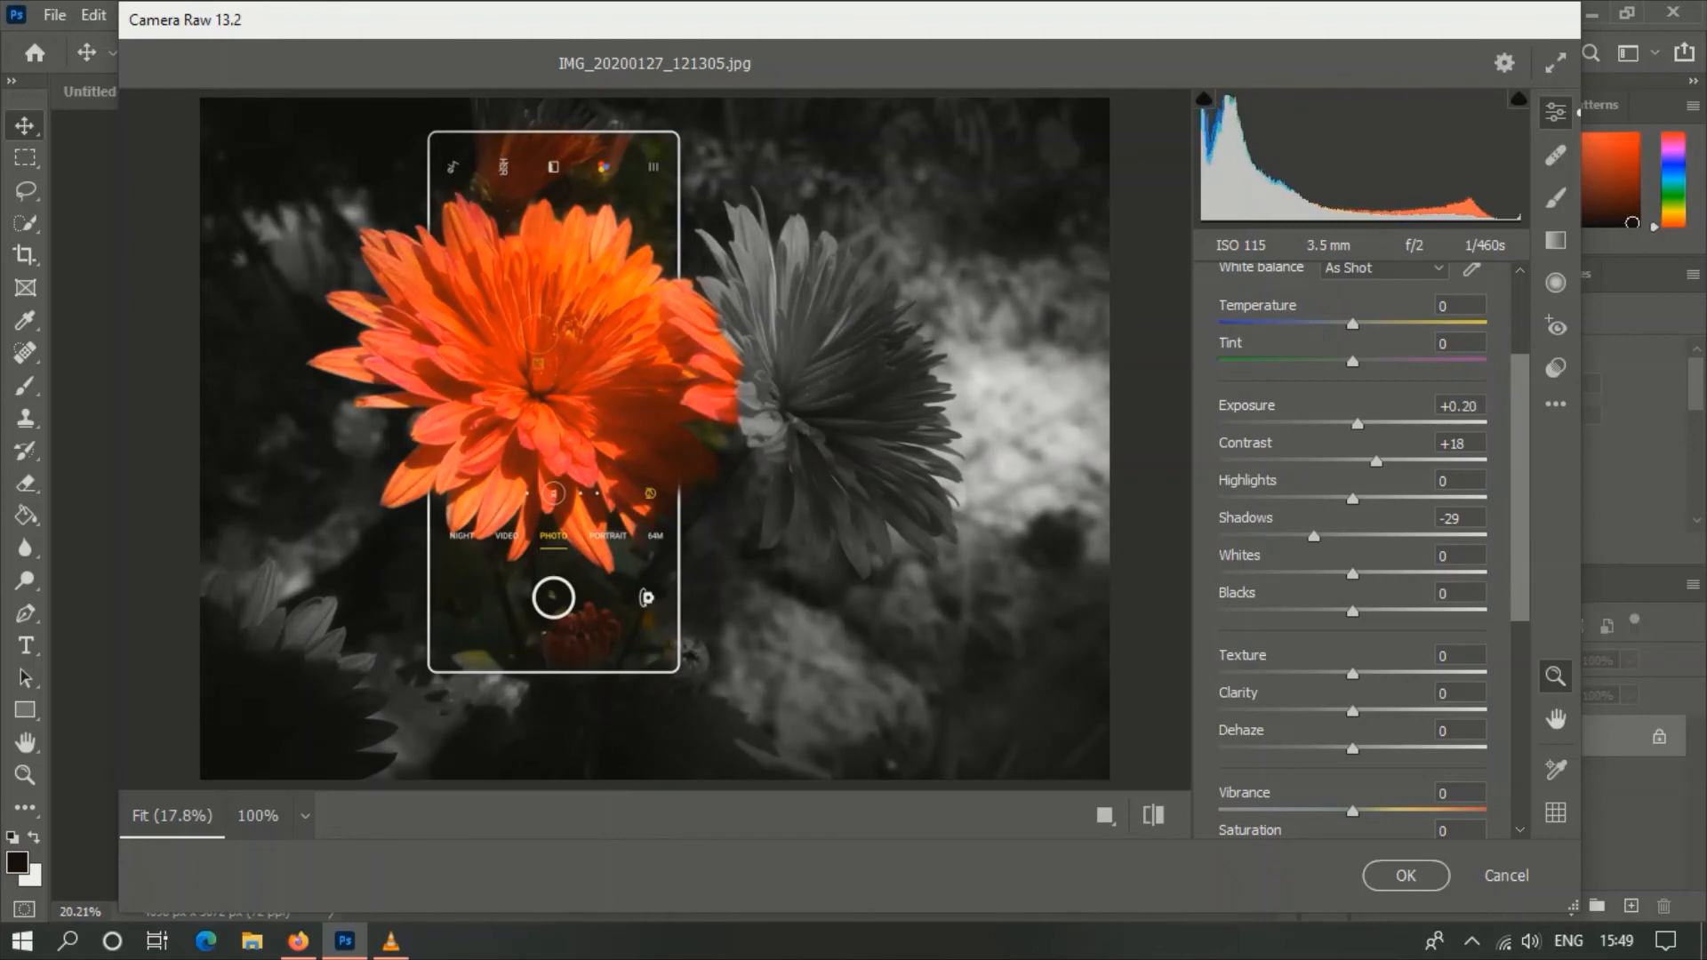
scroll(1352, 533, down, 2)
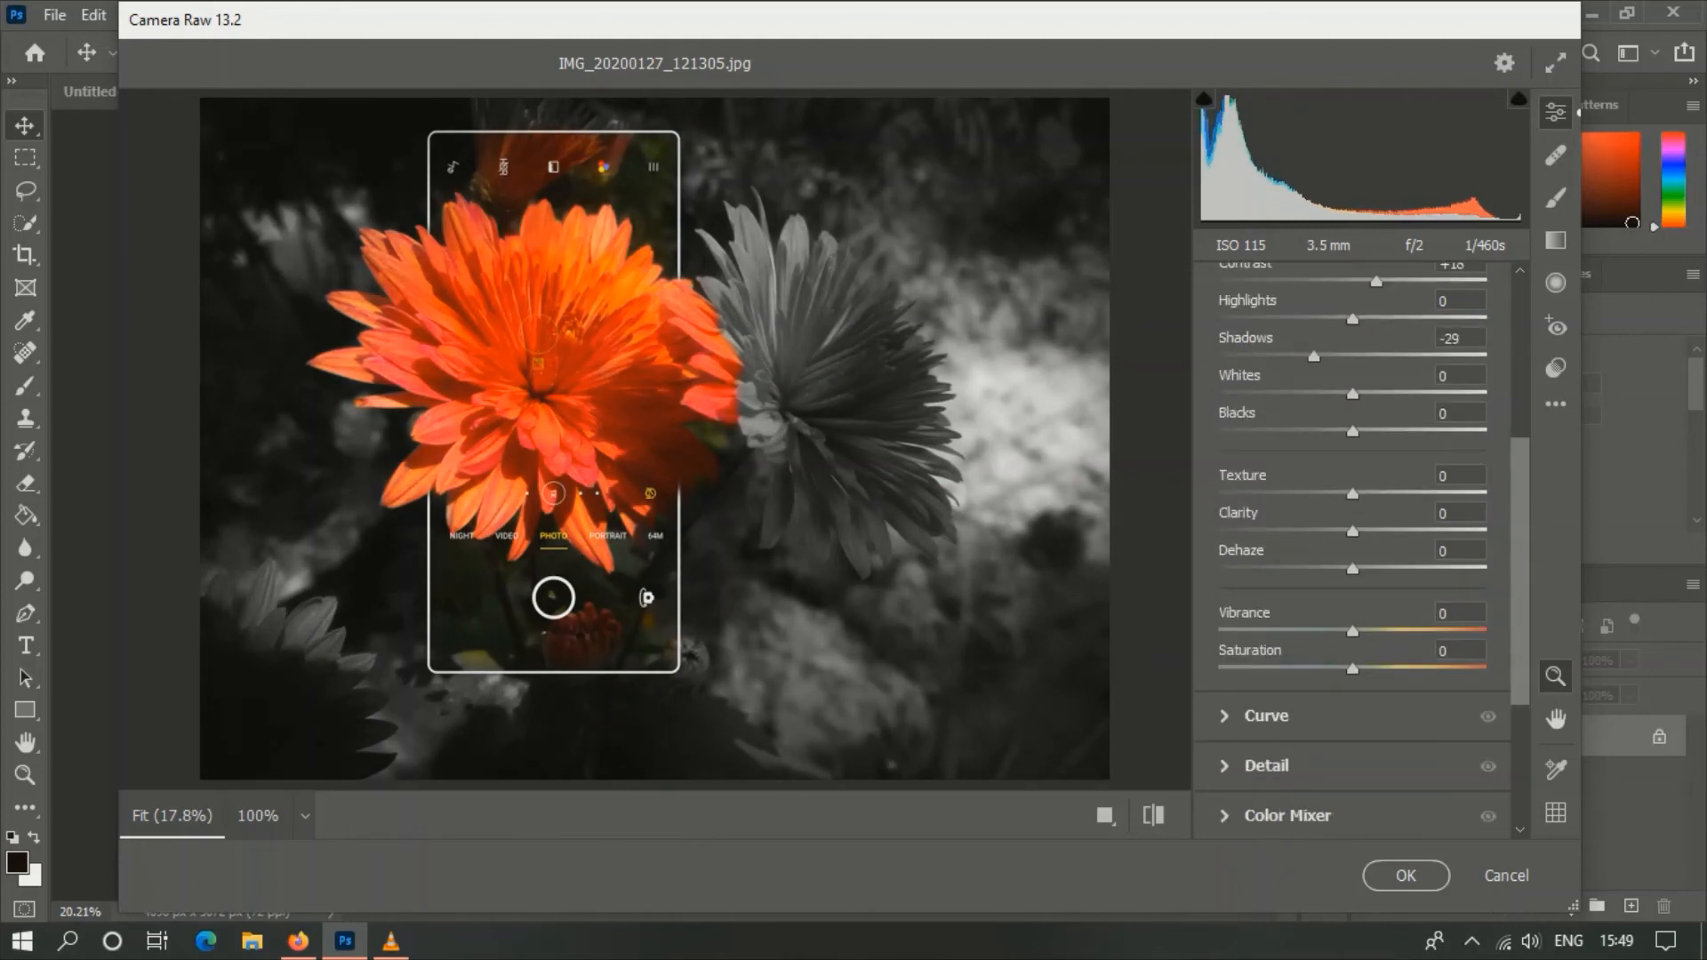
drag(1353, 532, 1379, 532)
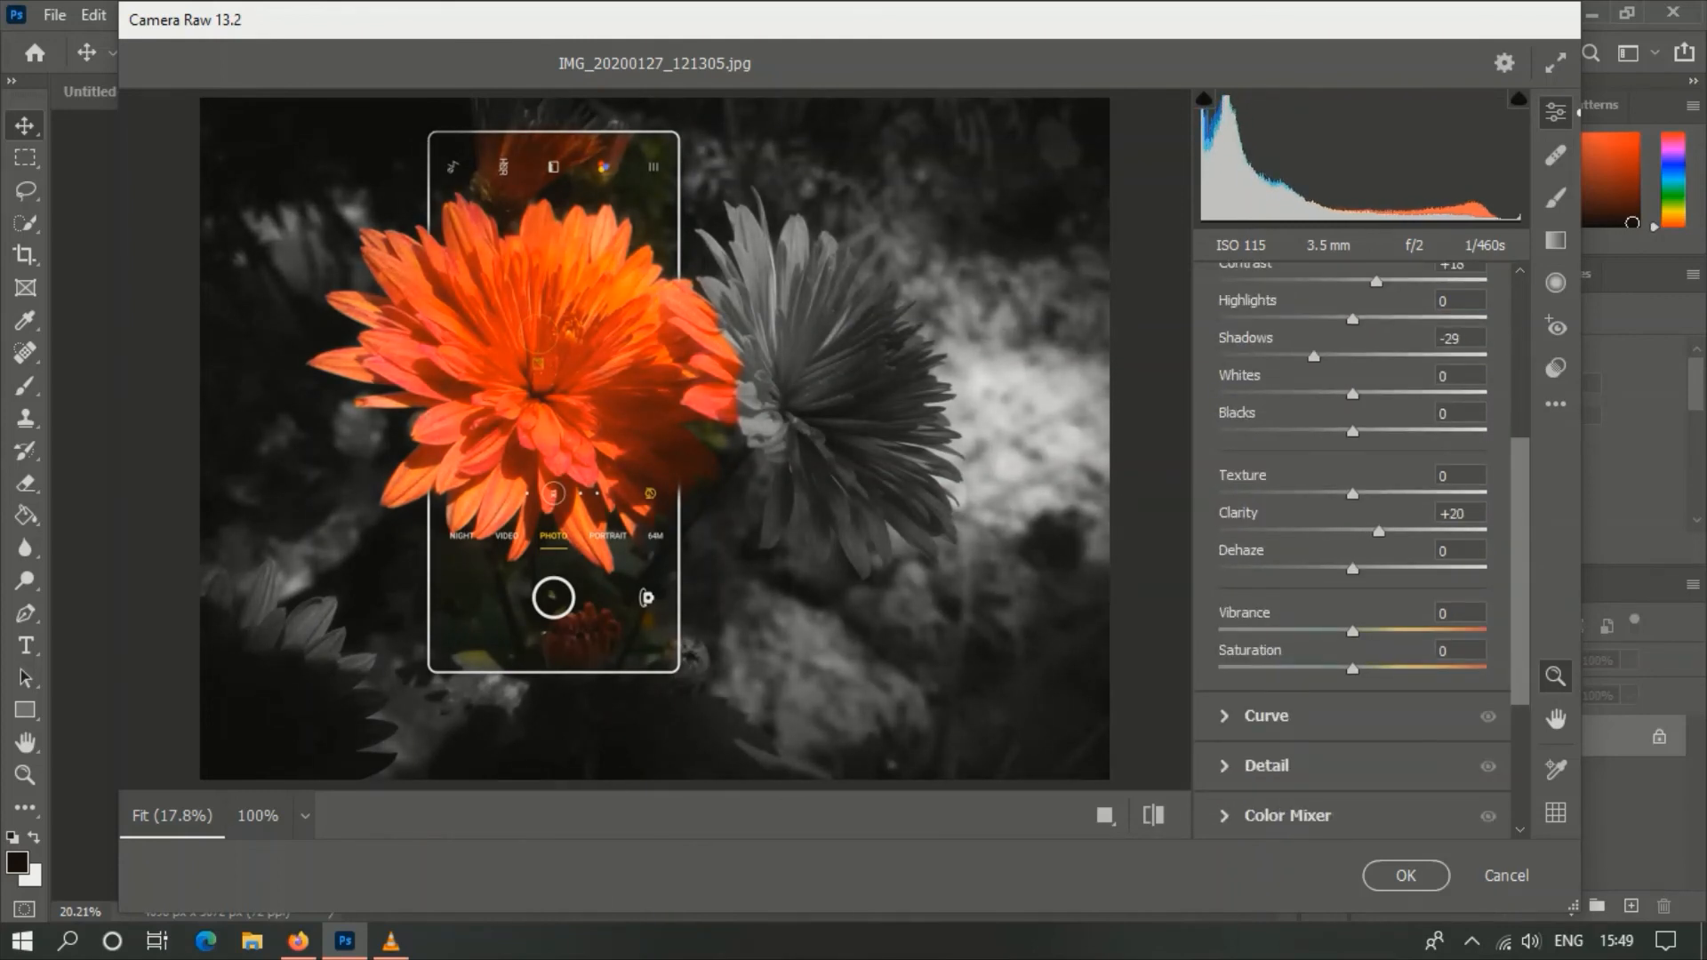
click(1412, 875)
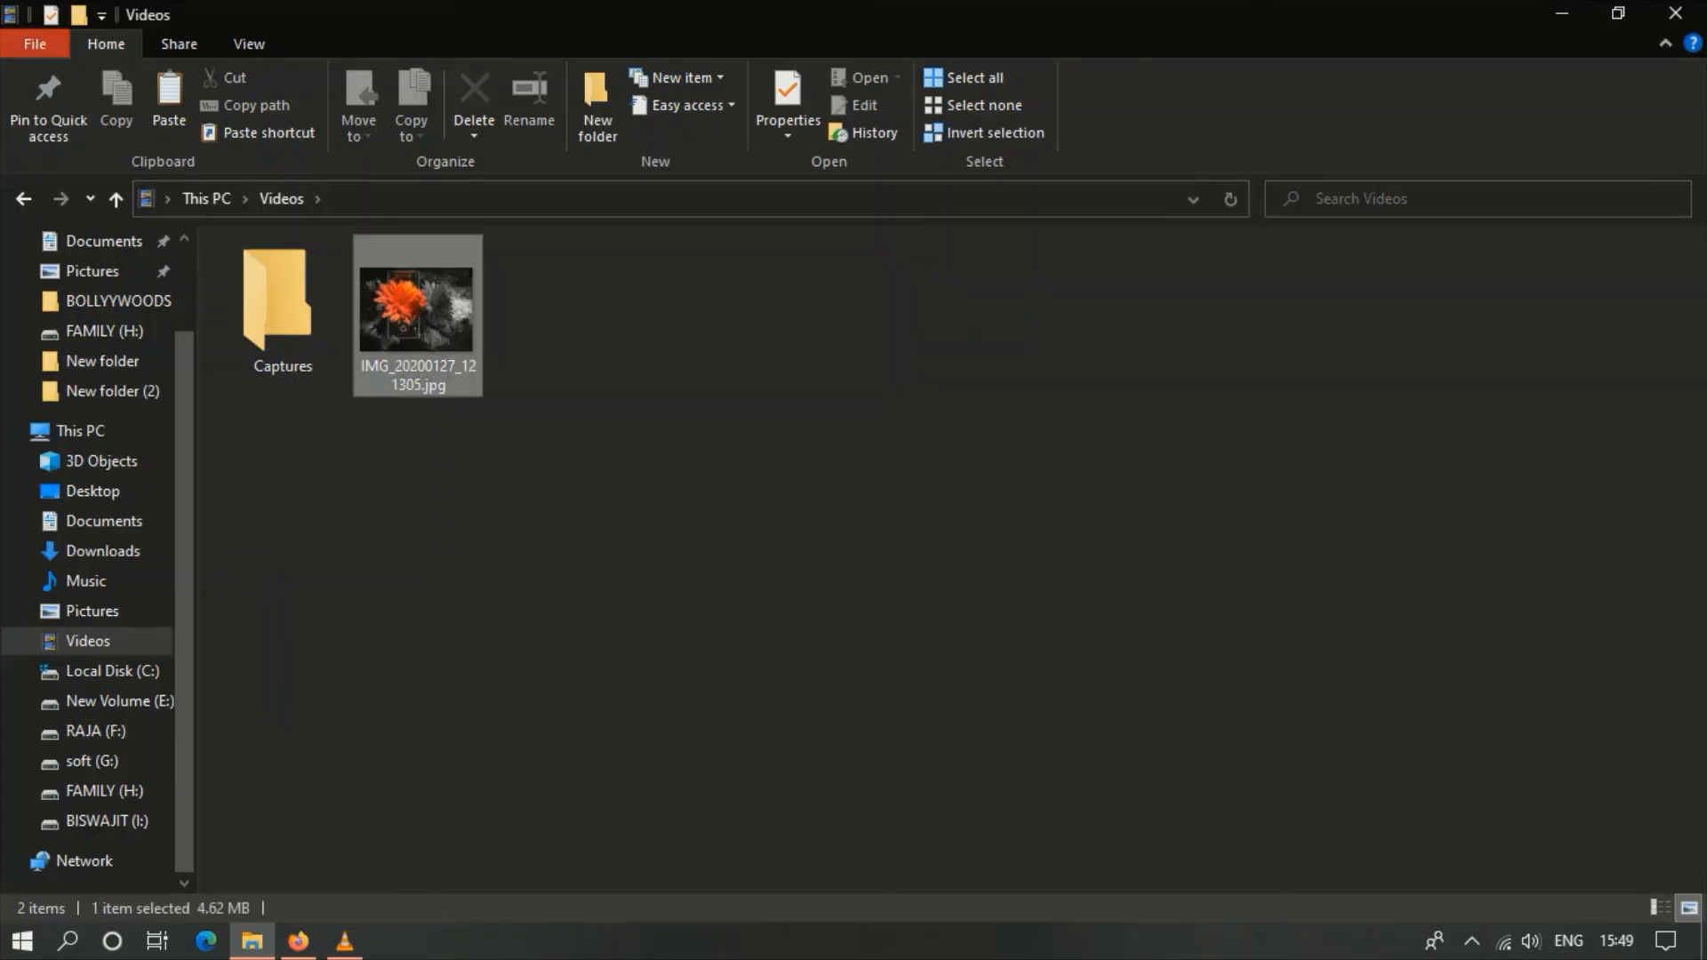
- Open the exported IMG_20200127_121305.jpg from the Videos folder in File Explorer to view the finished image
key(Return)
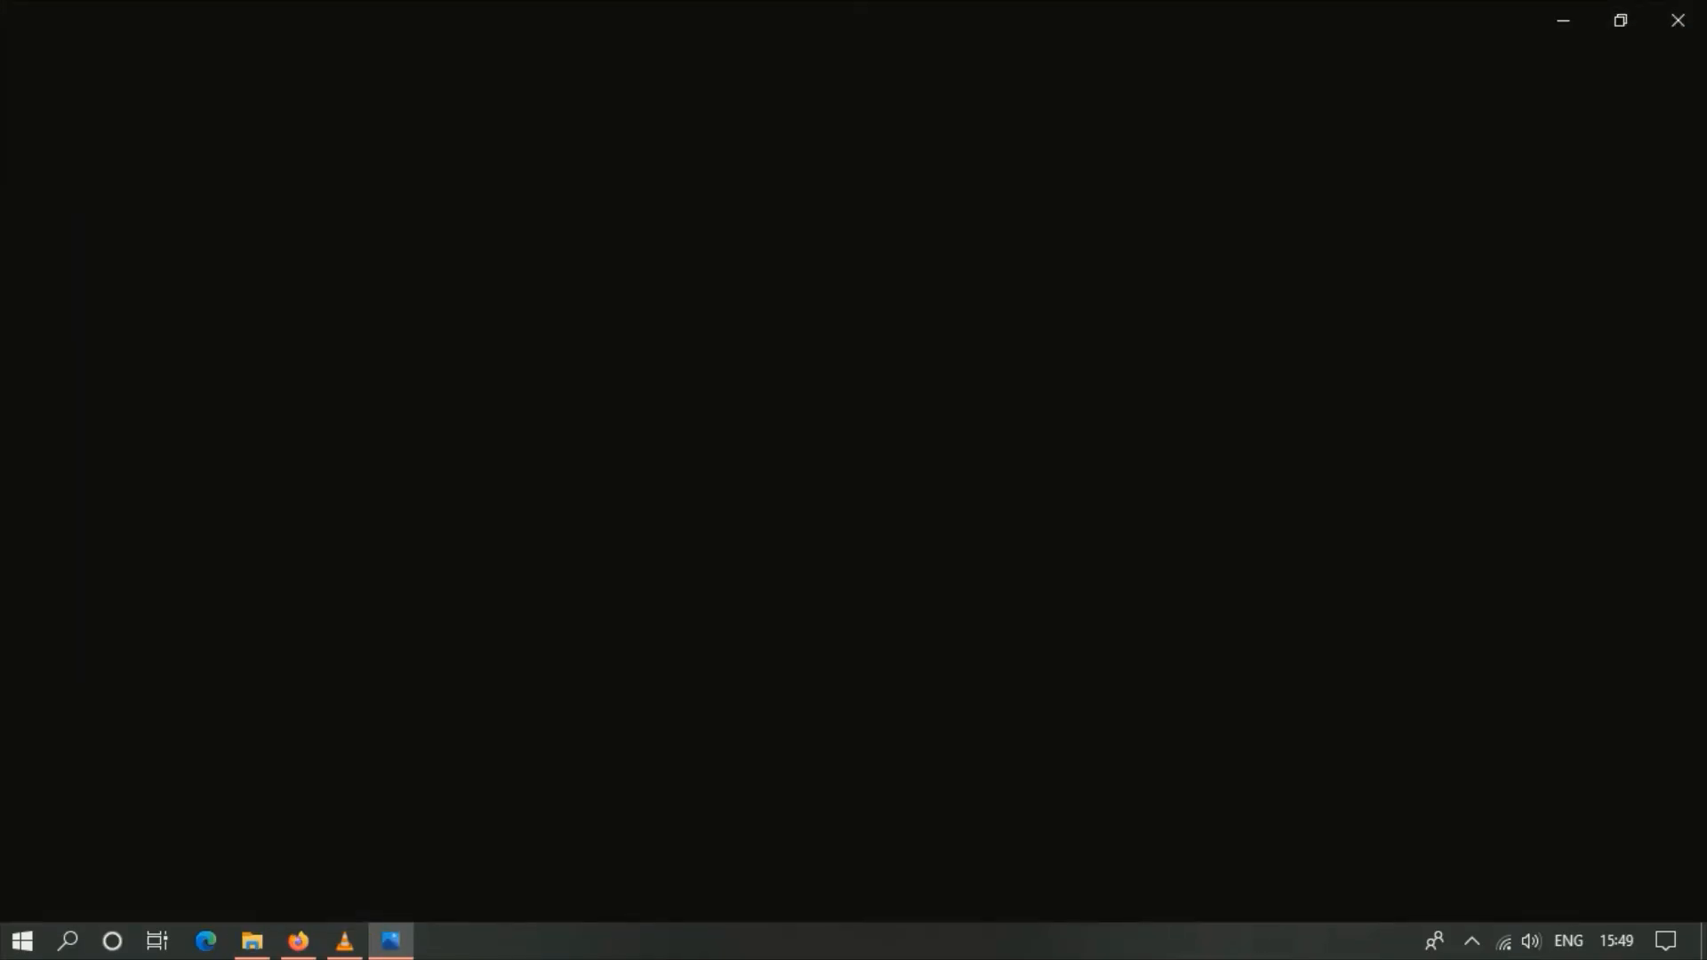